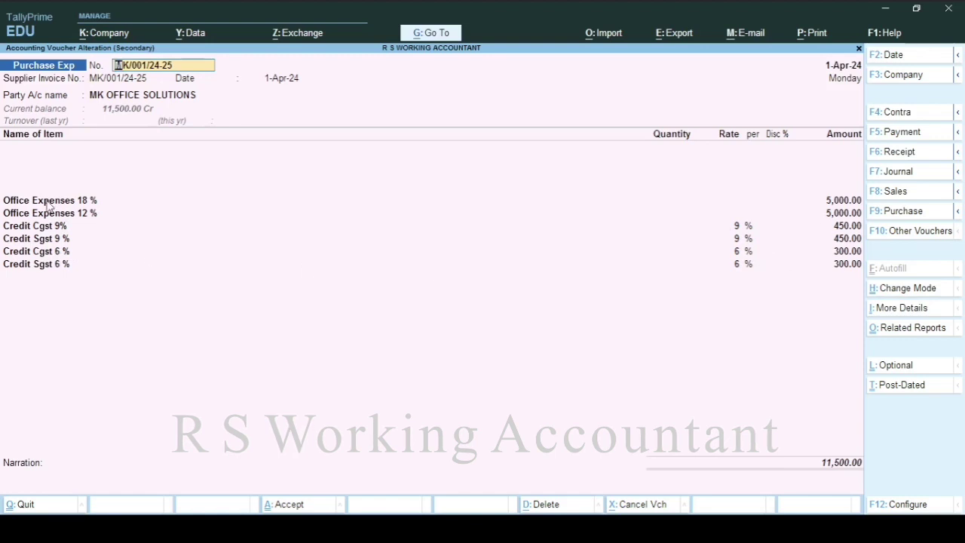
Close the MK/001/24-25 voucher without changes and open a new Purchase Exp voucher dated 2-Apr-24.
{"action": "key", "text": "ctrl"}
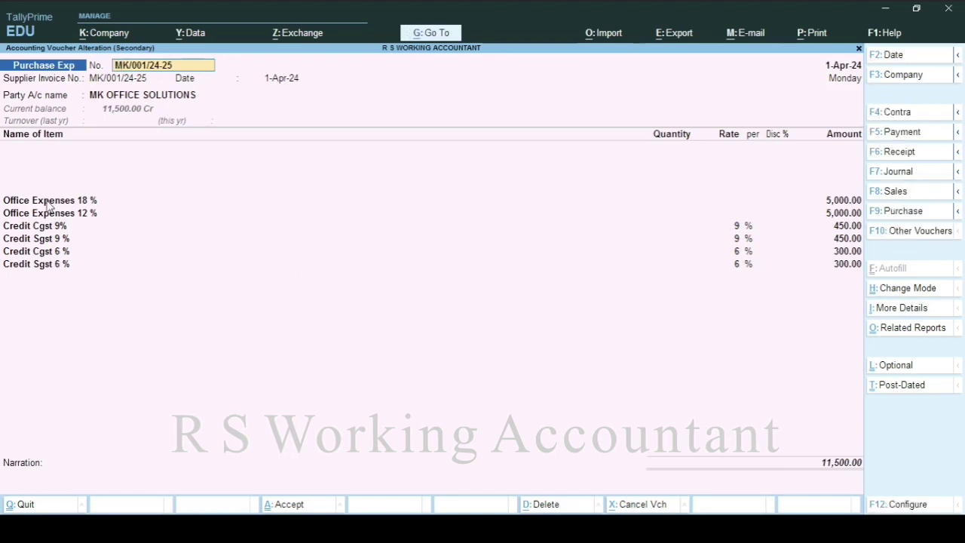
{"action": "key", "text": "Escape"}
{"action": "key", "text": "y"}
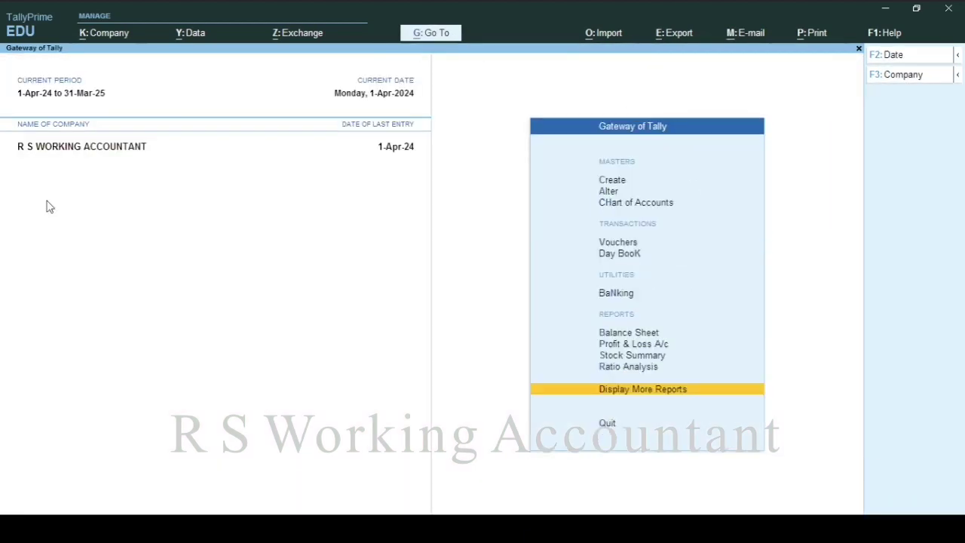
{"action": "key", "text": "Escape"}
{"action": "key", "text": "n"}
{"action": "key", "text": "v"}
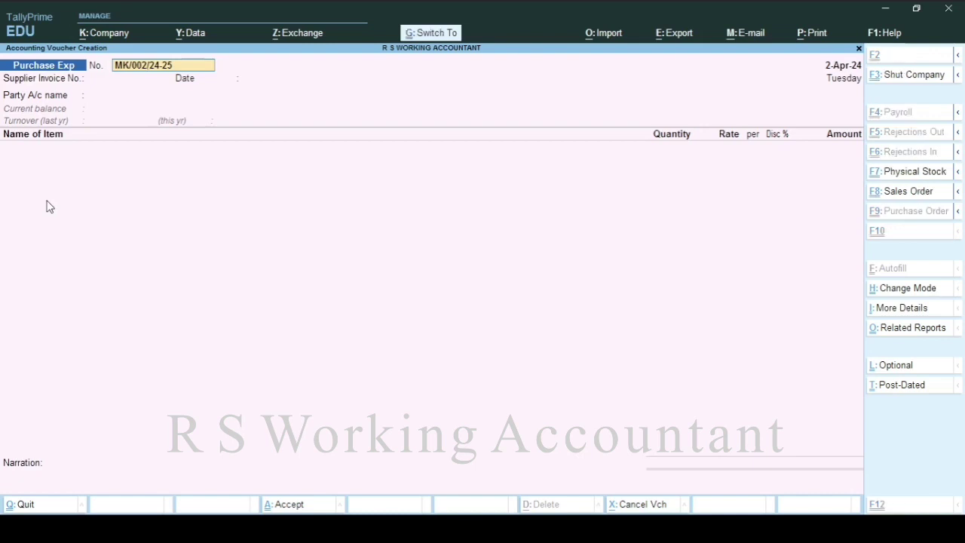
Enter supplier invoice number MK/002/24-25 dated 2-Apr-24 and select MK OFFICE SOLUTIONS as the party account.
{"action": "key", "text": "Return"}
{"action": "key", "text": "Return"}
{"action": "key", "text": "Return"}
{"action": "key", "text": "Return"}
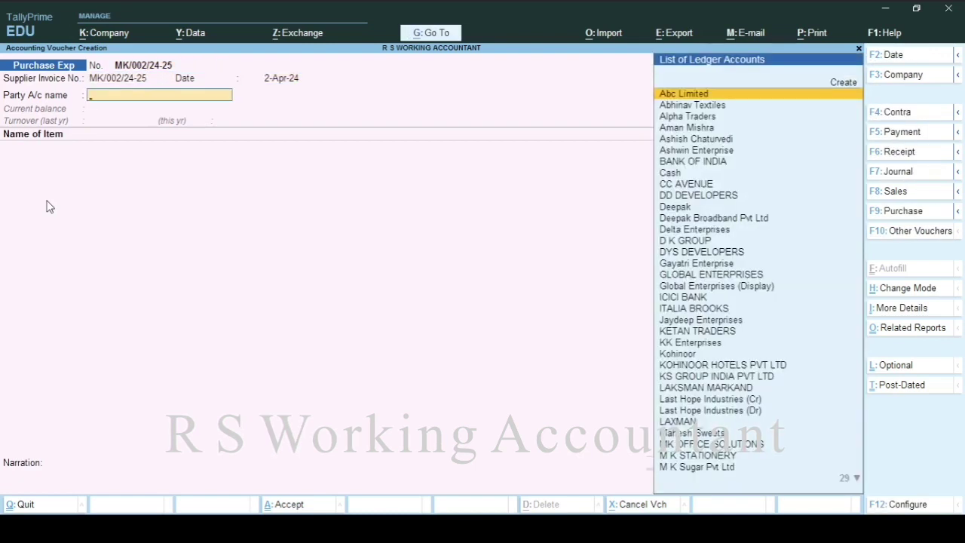
{"action": "type", "text": "Mk"}
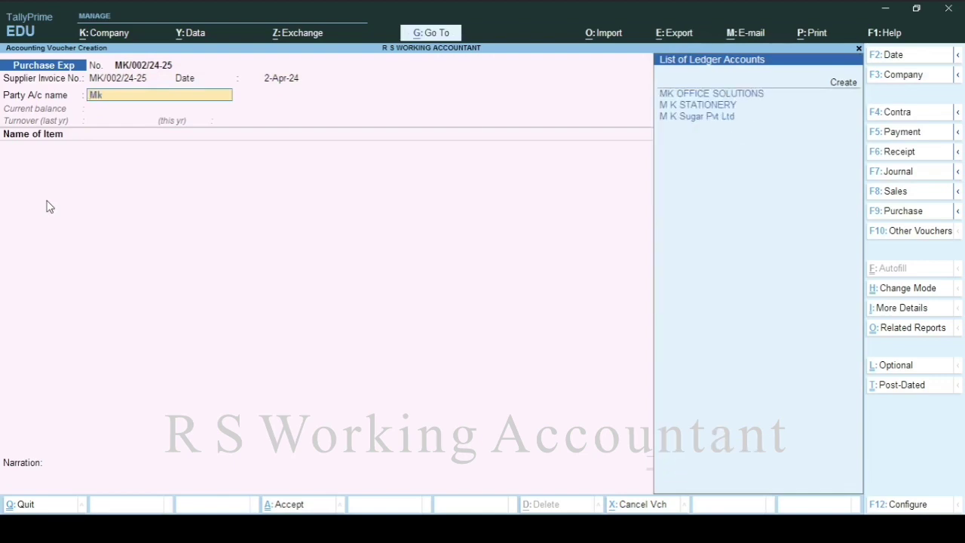
{"action": "key", "text": "Return"}
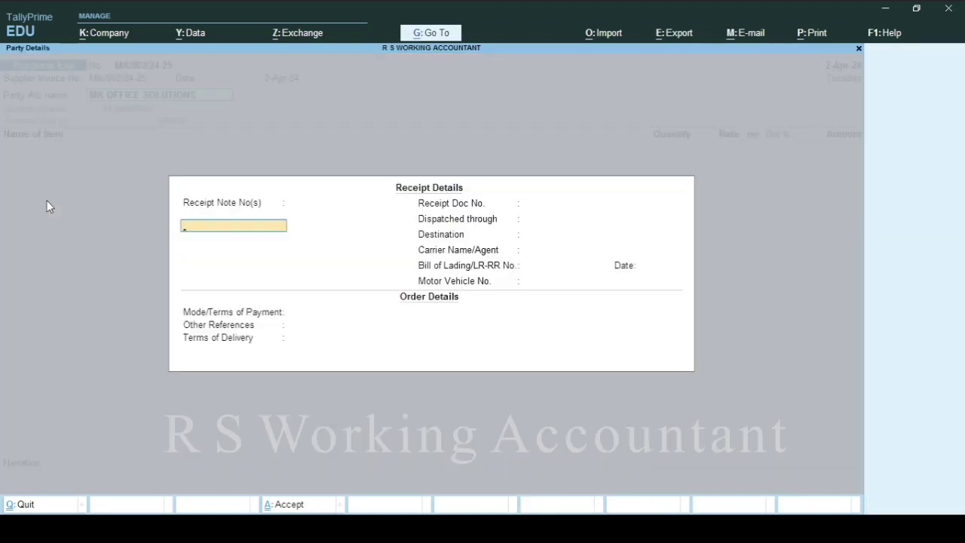
Open the MK OFFICE SOLUTIONS ledger from the voucher to review its group and registration details, and leave it without saving.
{"action": "key", "text": "Escape"}
{"action": "key", "text": "ctrl+Return"}
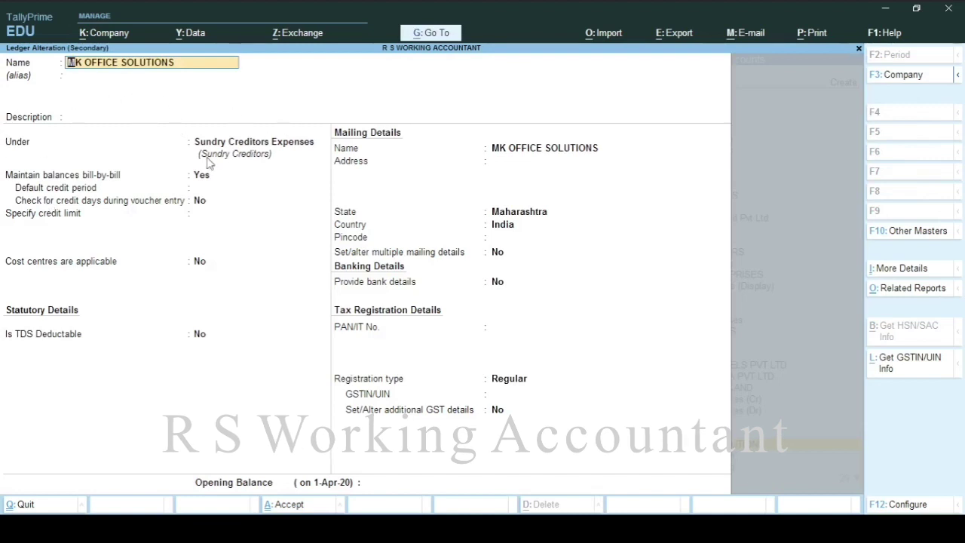
{"action": "key", "text": "BackSpace"}
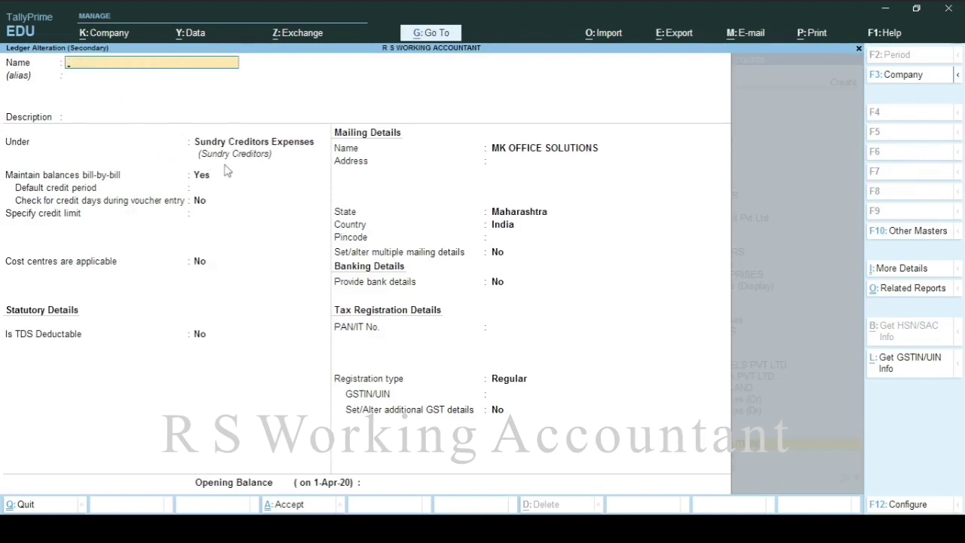
{"action": "key", "text": "Escape"}
{"action": "key", "text": "y"}
Accept the receipt and party details of MK OFFICE SOLUTIONS with their default values.
{"action": "key", "text": "Return"}
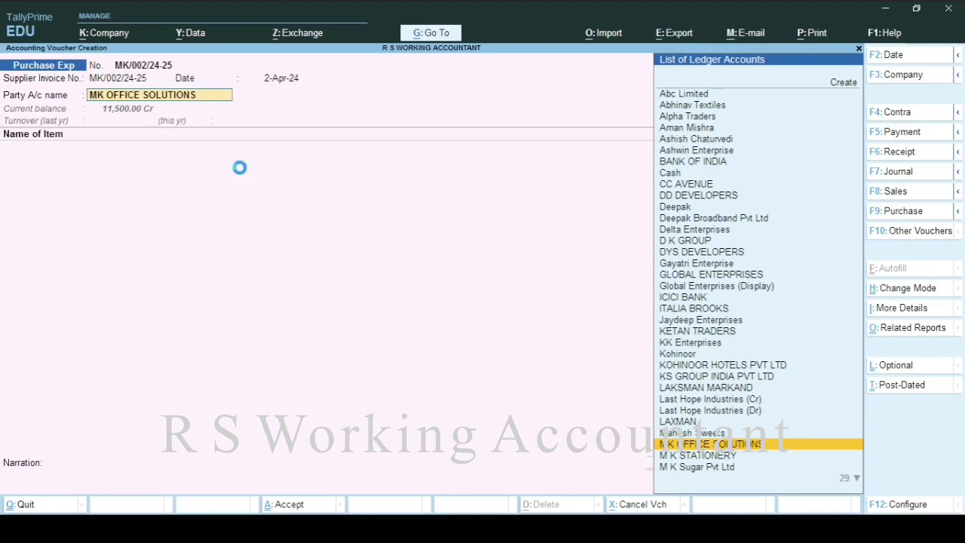
{"action": "key", "text": "Escape"}
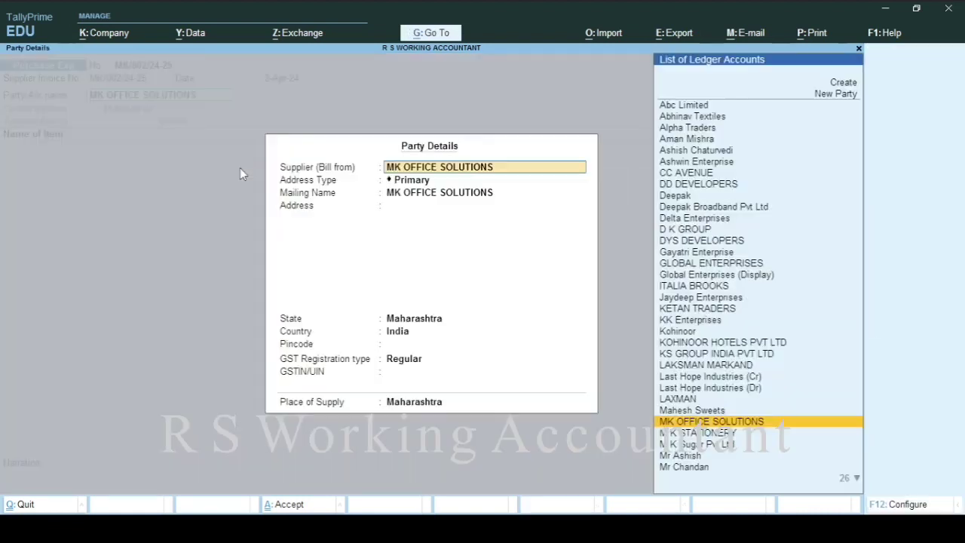
{"action": "key", "text": "ctrl+a"}
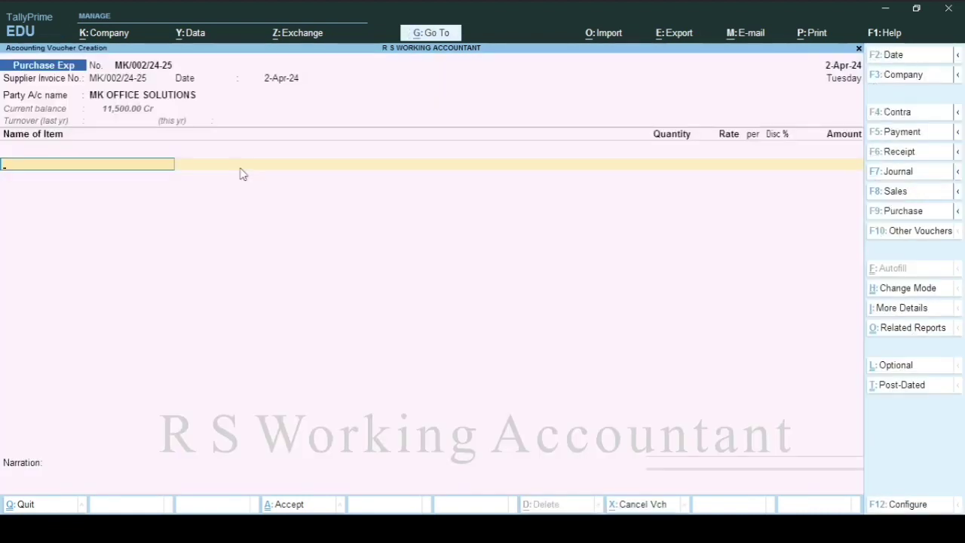
Set Select common Ledger Account for Item Allocation to Yes in the voucher configuration.
{"action": "left_click", "coordinate": [897, 504]}
{"action": "key", "text": "Down"}
{"action": "key", "text": "Down"}
{"action": "key", "text": "Down"}
{"action": "key", "text": "Down"}
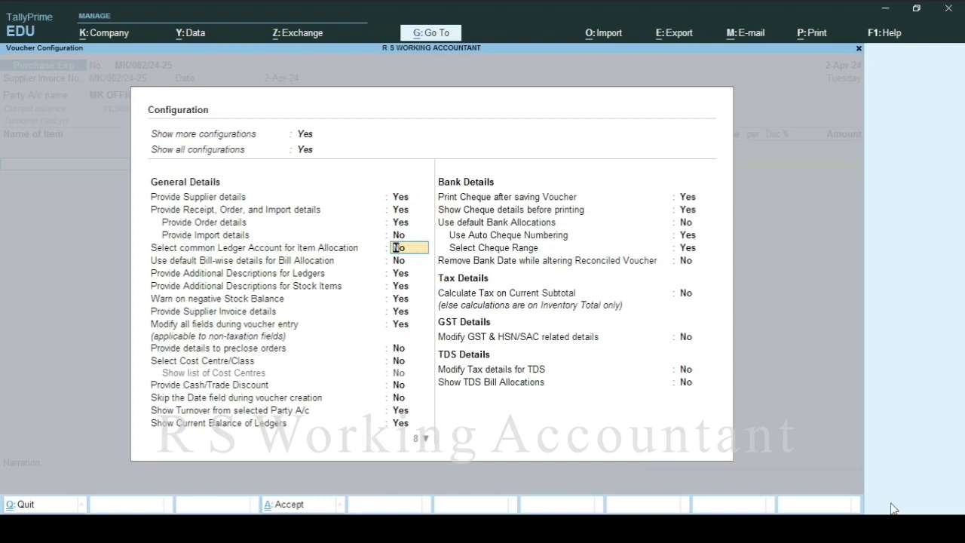
{"action": "key", "text": "Down"}
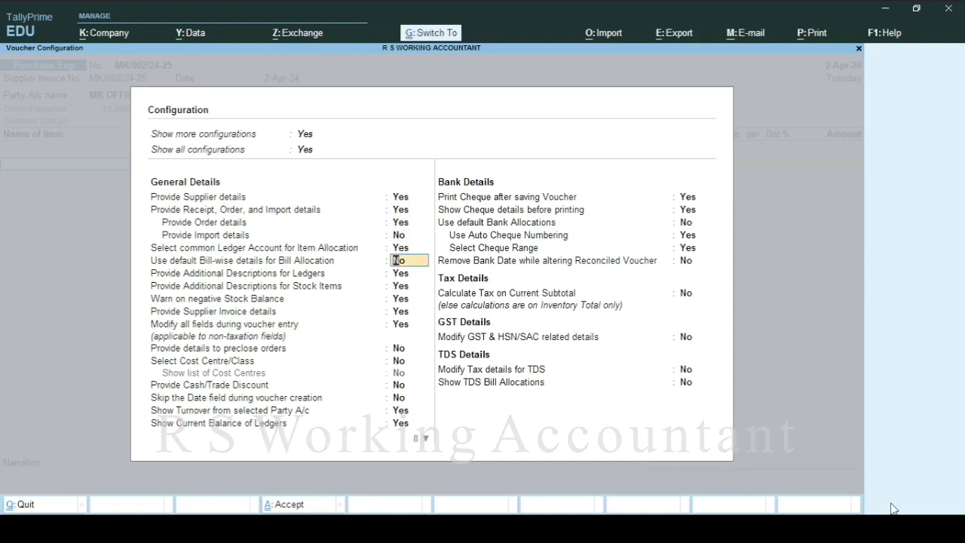
{"action": "key", "text": "ctrl+a"}
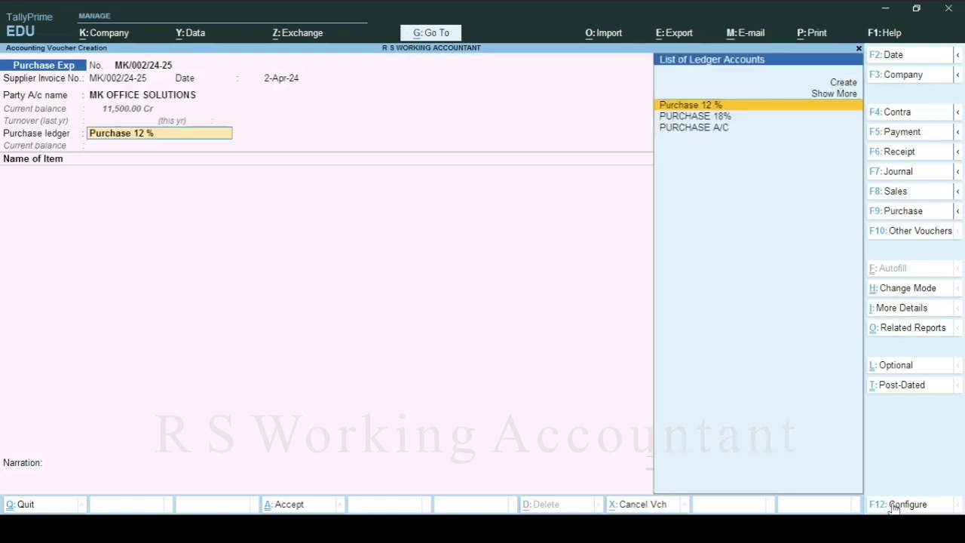
Browse the available purchase ledgers and choose PURCHASE 18% as the voucher's common purchase ledger.
{"action": "key", "text": "Down"}
{"action": "key", "text": "Up"}
{"action": "key", "text": "Down"}
{"action": "key", "text": "Down"}
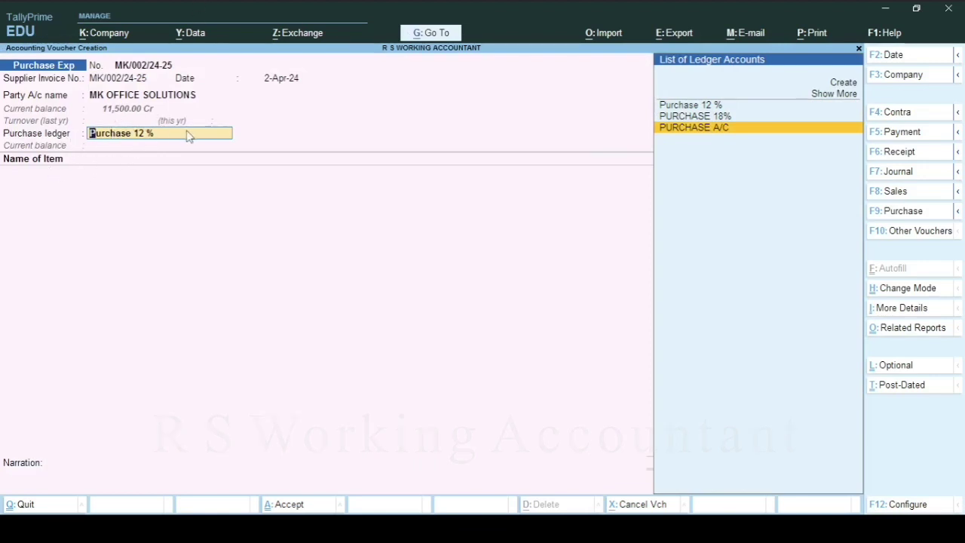
{"action": "key", "text": "Up"}
{"action": "key", "text": "Up"}
{"action": "key", "text": "Down"}
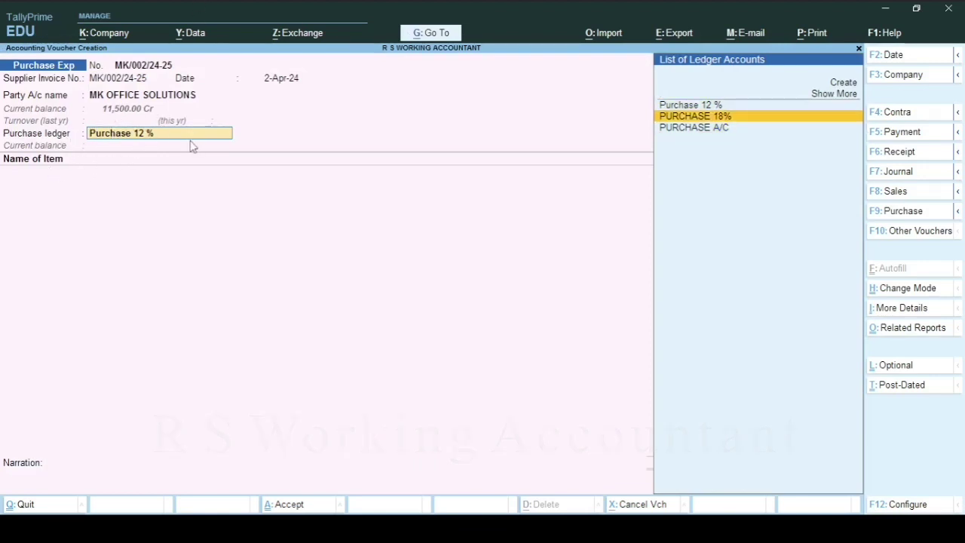
{"action": "key", "text": "Return"}
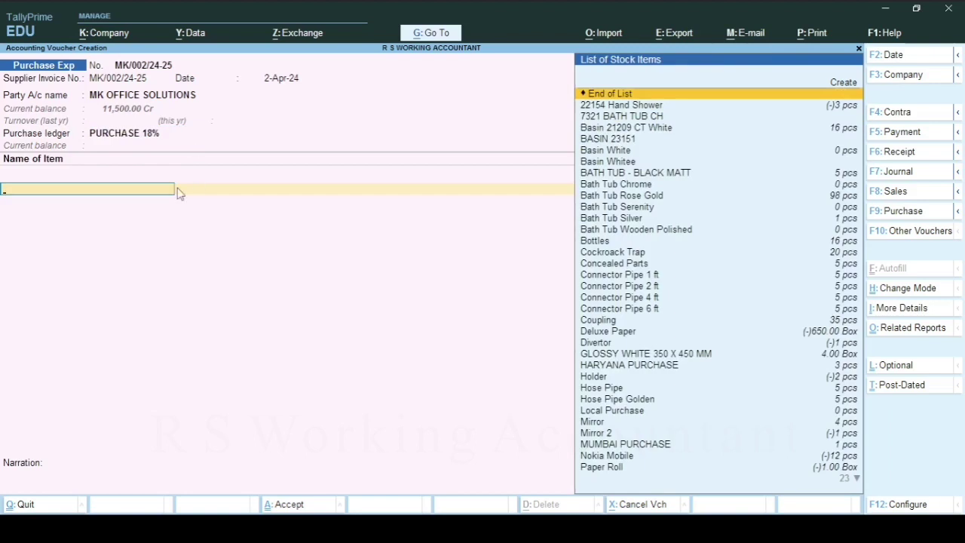
Change the voucher's common purchase ledger to Purchase 12 % and return to the ledger field.
{"action": "key", "text": "BackSpace"}
{"action": "key", "text": "Up"}
{"action": "key", "text": "Return"}
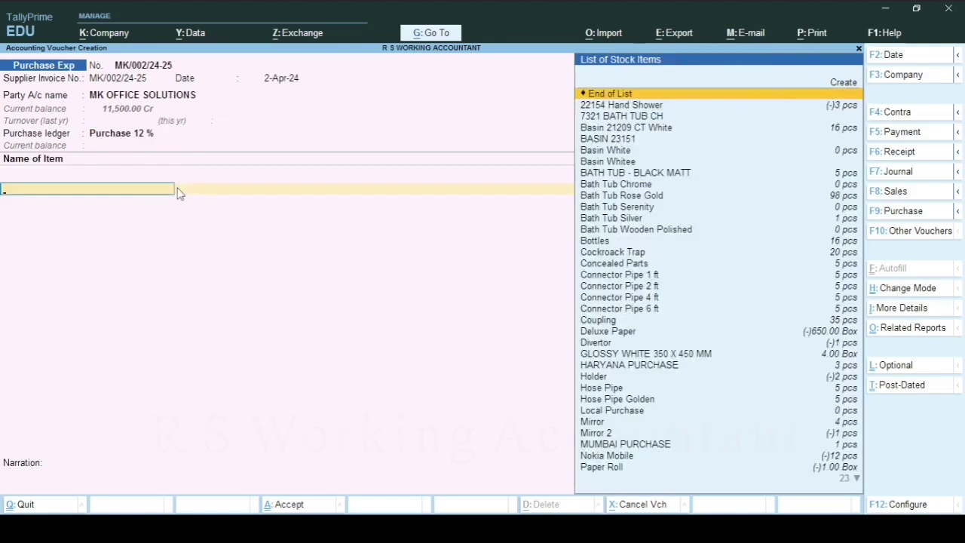
{"action": "key", "text": "BackSpace"}
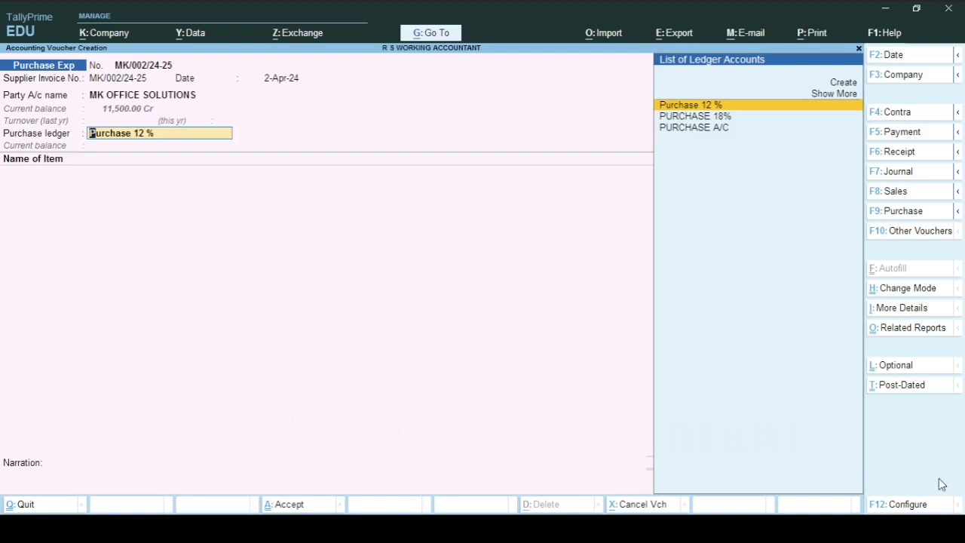
Set Select common Ledger Account for Item Allocation back to No in the voucher configuration.
{"action": "left_click", "coordinate": [917, 507]}
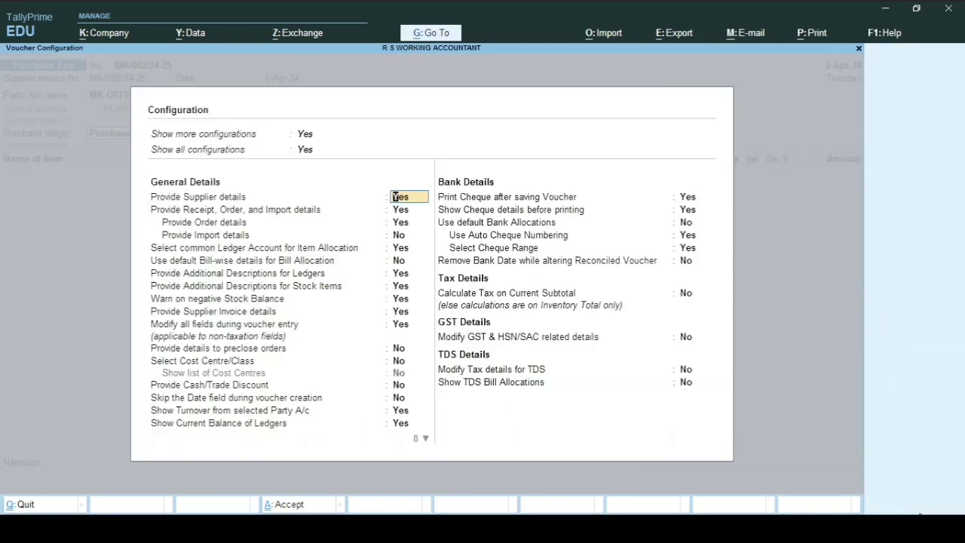
{"action": "key", "text": "Down"}
{"action": "key", "text": "Down"}
{"action": "key", "text": "Down"}
{"action": "key", "text": "Down"}
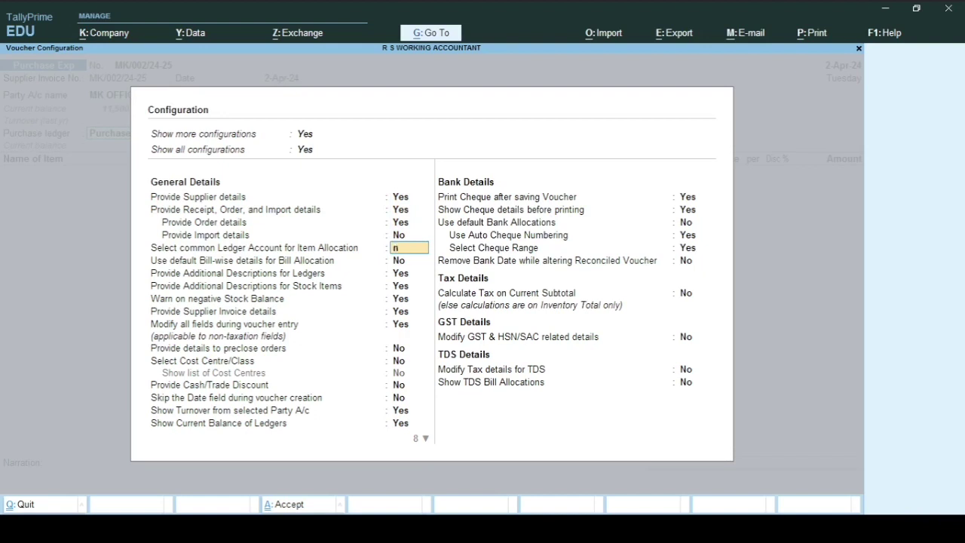
{"action": "key", "text": "Return"}
{"action": "key", "text": "ctrl+a"}
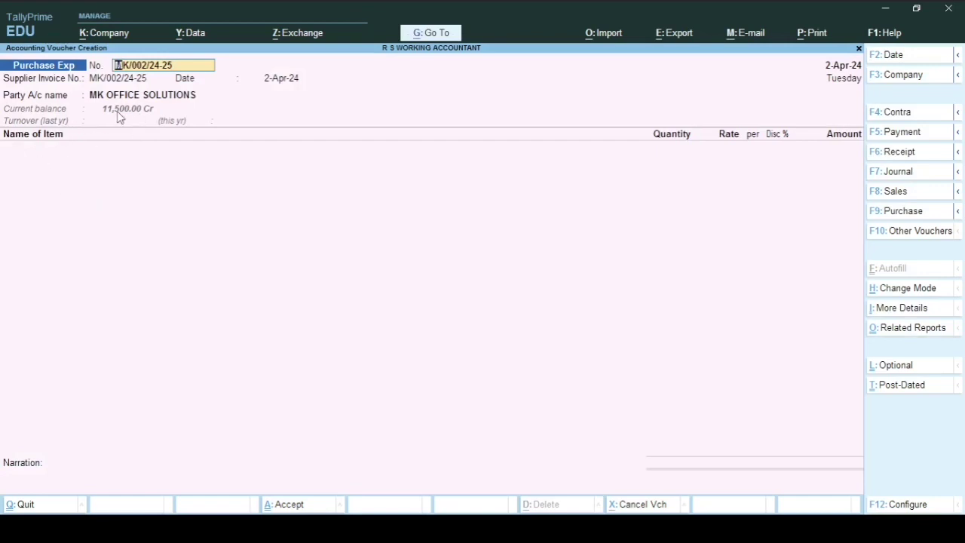
Reconfirm the invoice number, date and MK OFFICE SOLUTIONS party details to reach the item lines.
{"action": "key", "text": "Return"}
{"action": "key", "text": "Return"}
{"action": "key", "text": "Return"}
{"action": "key", "text": "Return"}
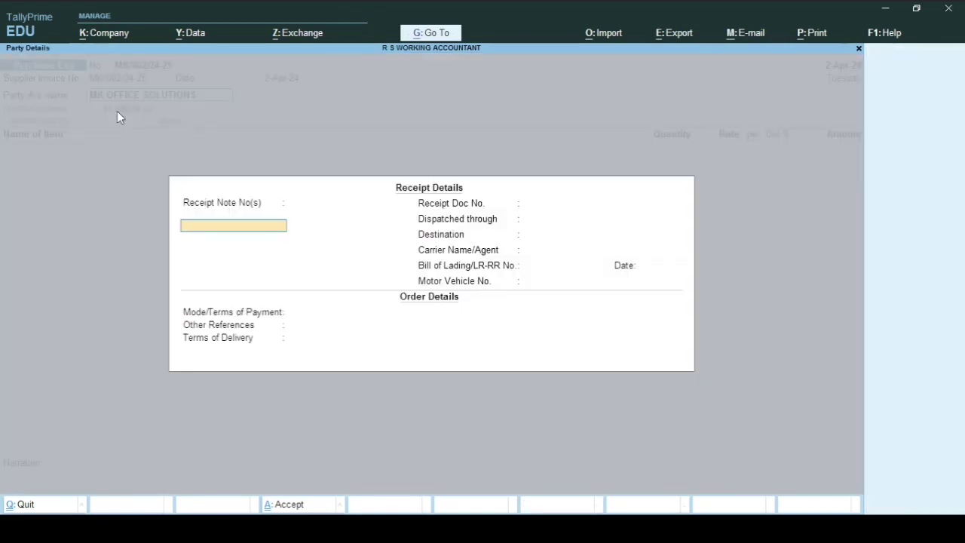
{"action": "key", "text": "BackSpace"}
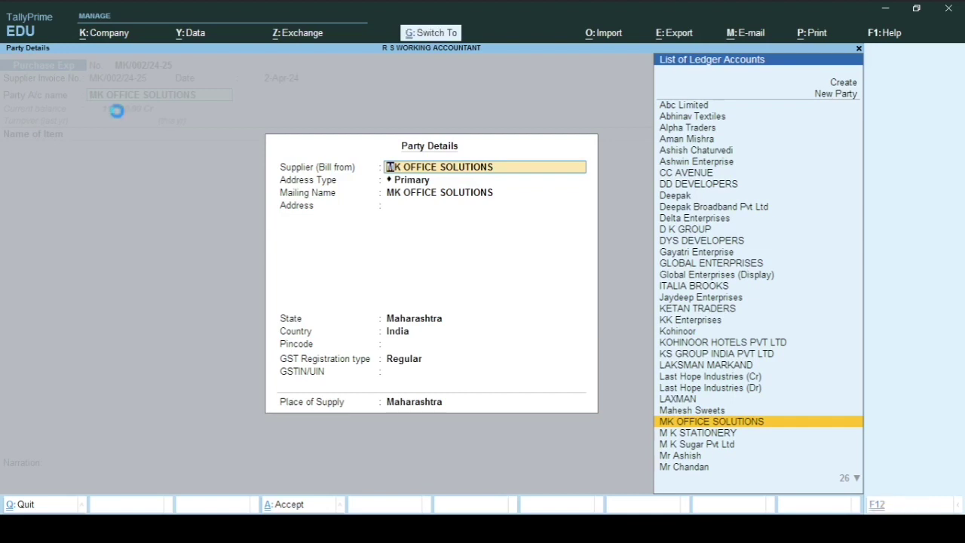
{"action": "key", "text": "ctrl+a"}
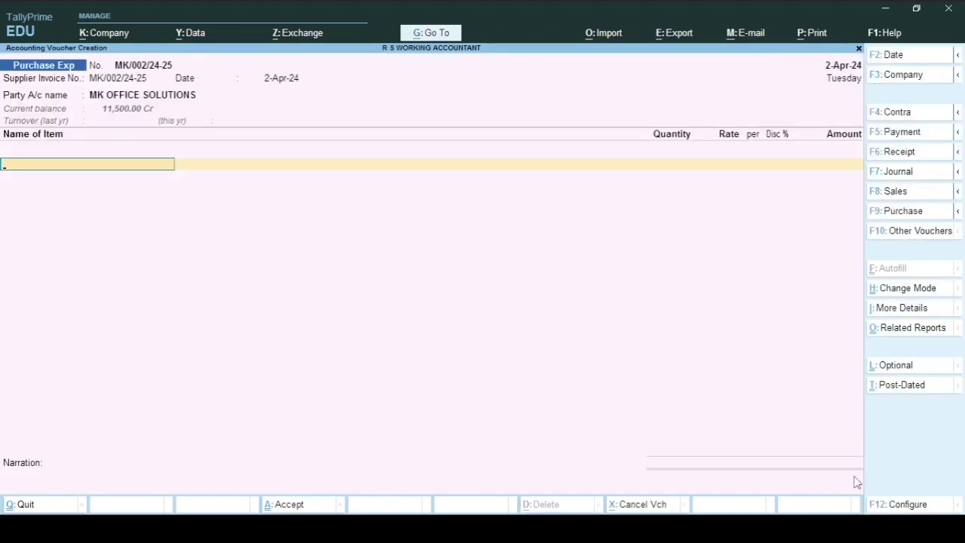
Change the voucher mode to Accounting Invoice.
{"action": "left_click", "coordinate": [919, 290]}
{"action": "key", "text": "Down"}
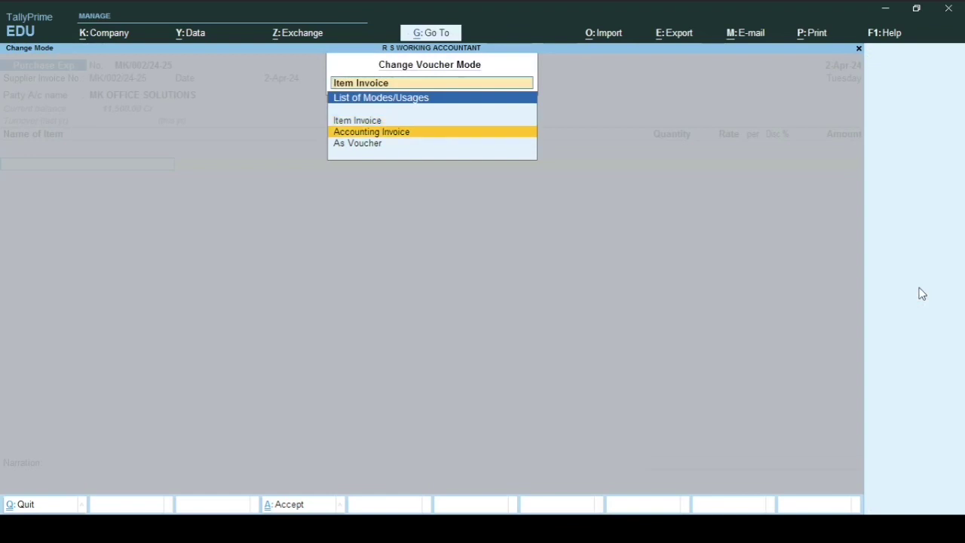
{"action": "key", "text": "Return"}
Accept the existing voucher number, invoice date and party details to reach the first Particulars line.
{"action": "key", "text": "Return"}
{"action": "key", "text": "Return"}
{"action": "key", "text": "Return"}
{"action": "key", "text": "Return"}
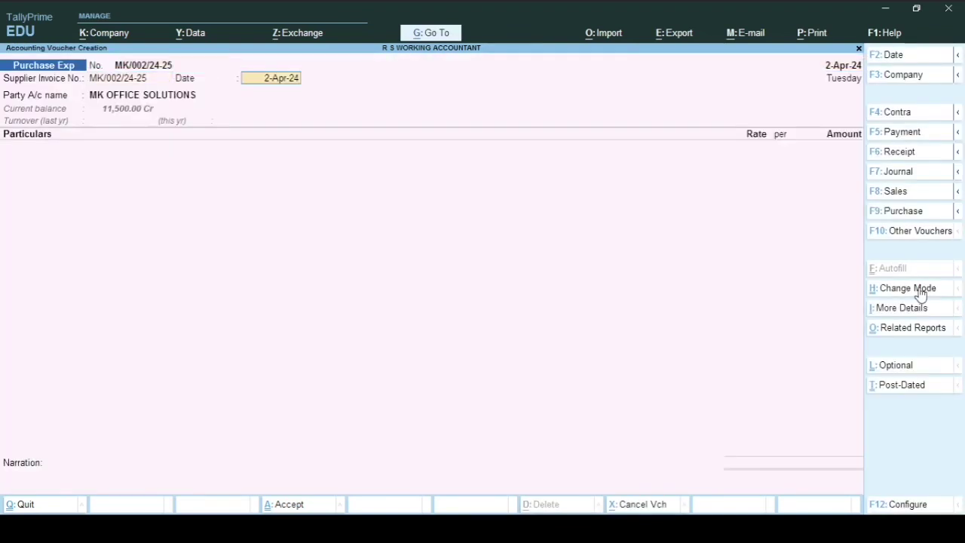
{"action": "key", "text": "Return"}
{"action": "key", "text": "Return"}
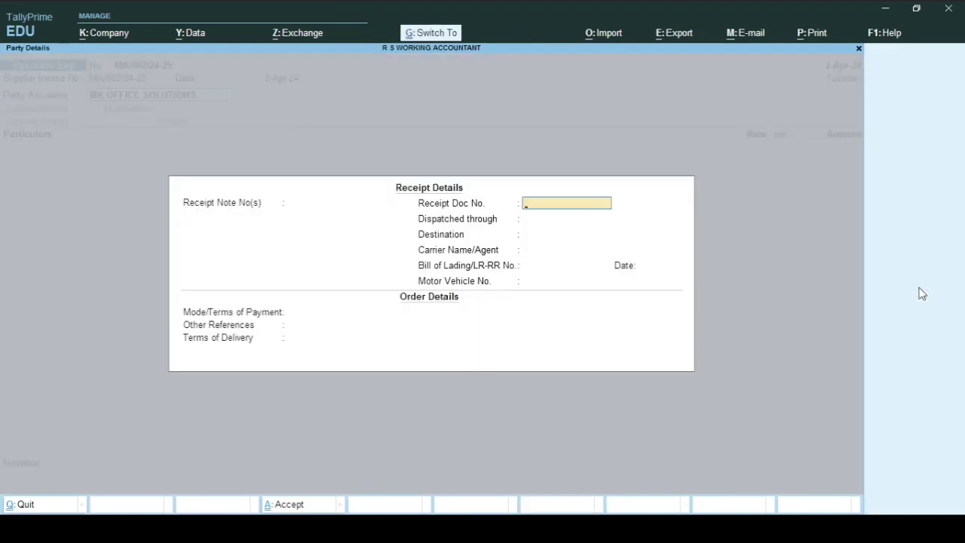
{"action": "key", "text": "ctrl+a"}
{"action": "key", "text": "ctrl+a"}
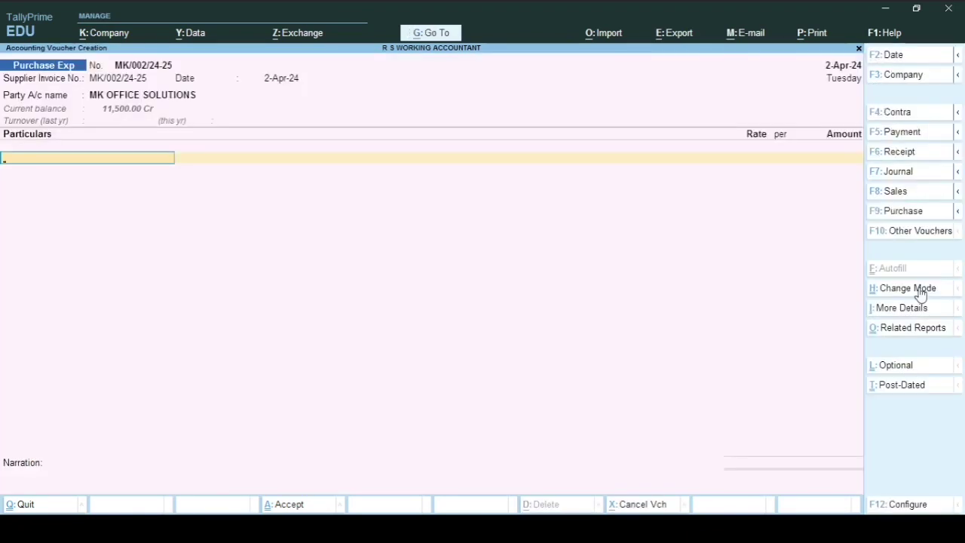
Select the Office Expenses 18 % ledger on the first Particulars line.
{"action": "type", "text": "O"}
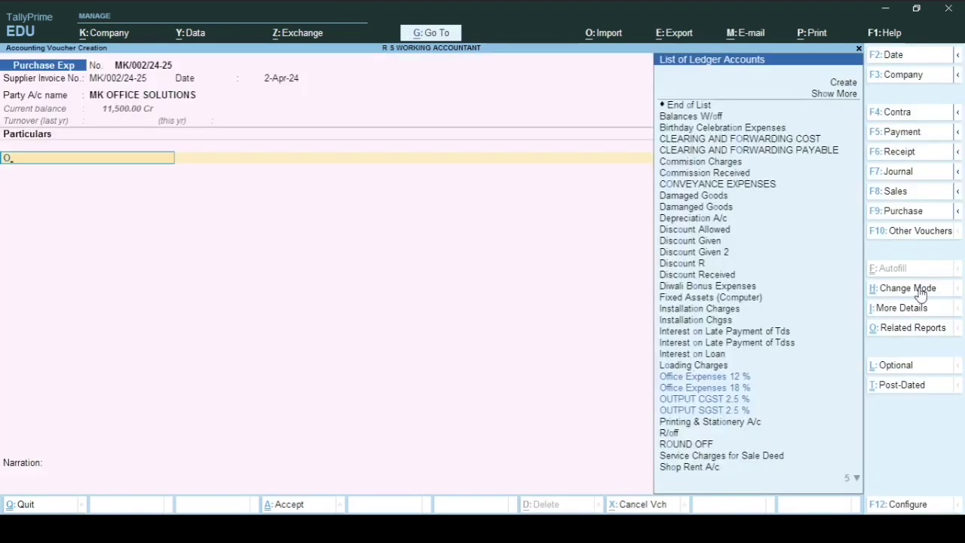
{"action": "type", "text": "ff"}
{"action": "key", "text": "Down"}
{"action": "key", "text": "Down"}
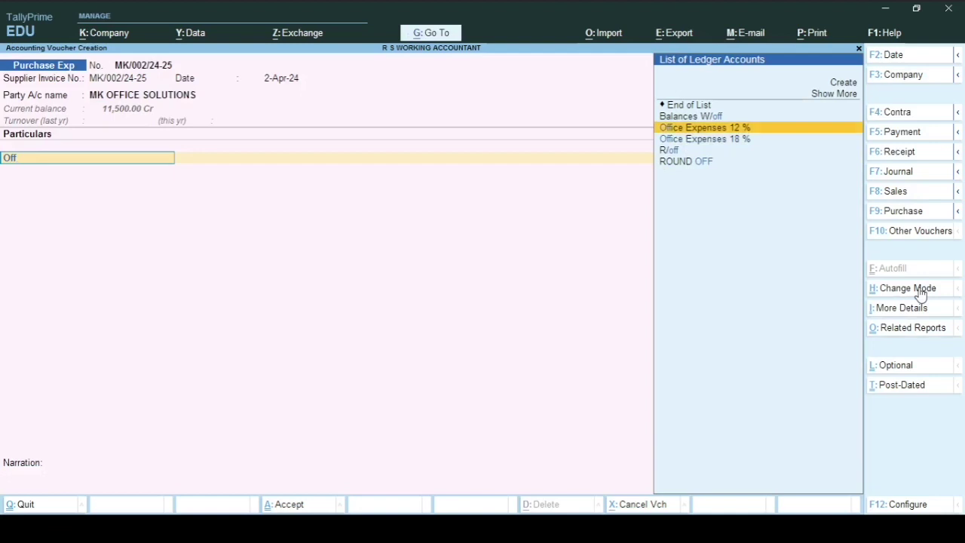
{"action": "key", "text": "Return"}
Review the GST rate details of the Office Expenses 18 % ledger, accept it unchanged and leave the line's description blank.
{"action": "key", "text": "Escape"}
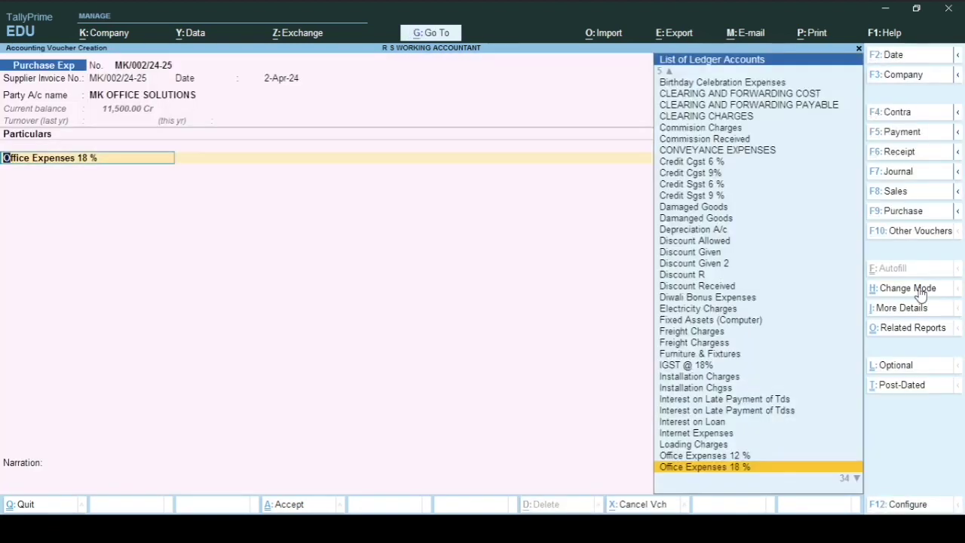
{"action": "key", "text": "ctrl+Return"}
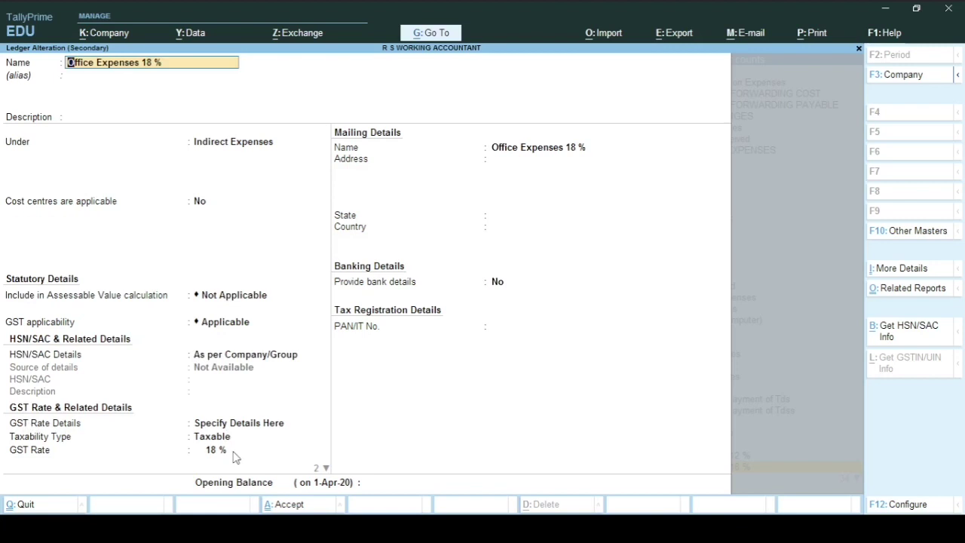
{"action": "key", "text": "ctrl+a"}
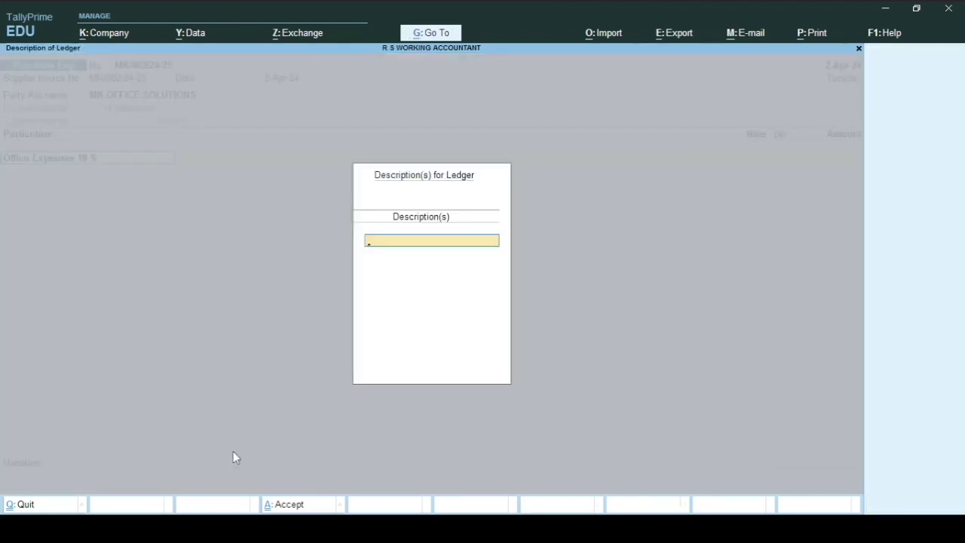
{"action": "key", "text": "Return"}
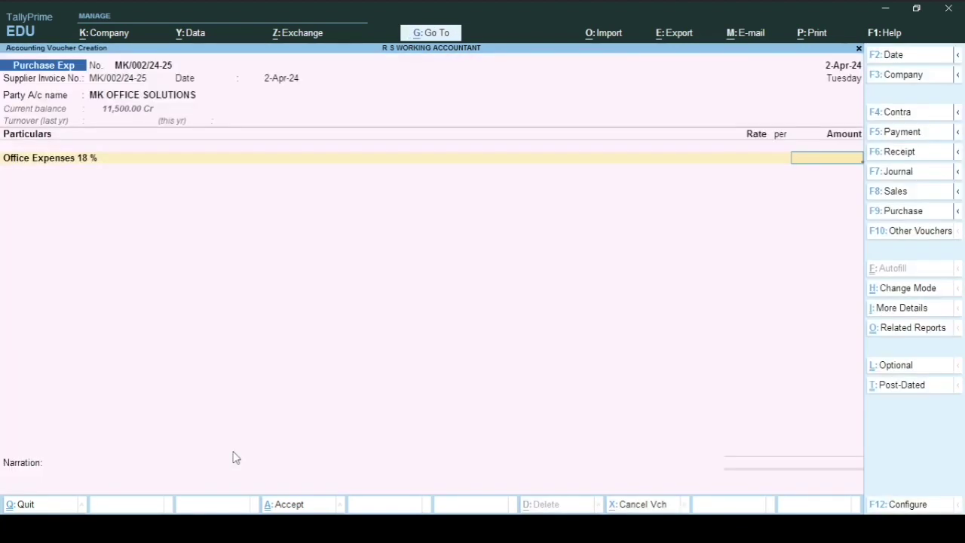
Set the Office Expenses 18 % amount to 6,000 and select the Office Expenses 12 % ledger on the second Particulars line.
{"action": "key", "text": "Return"}
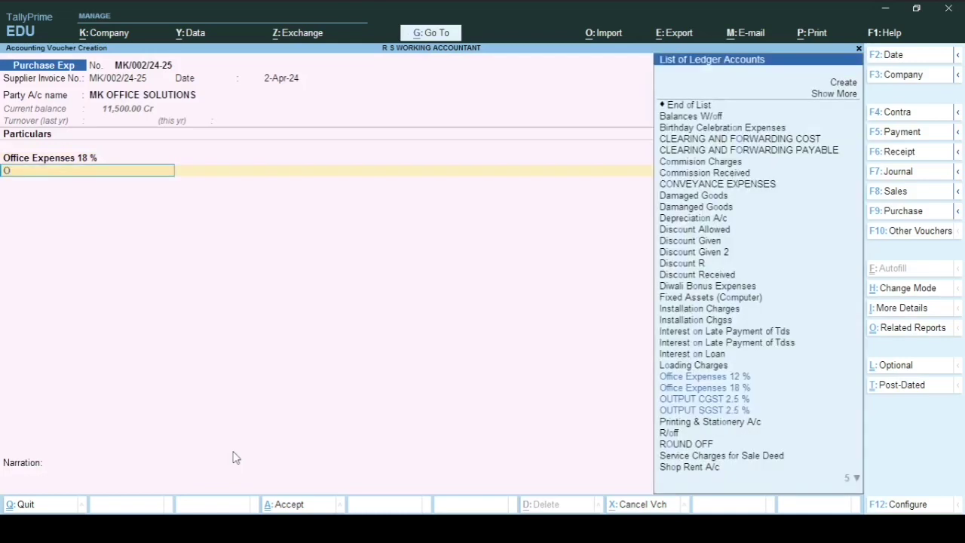
{"action": "type", "text": "Off"}
{"action": "key", "text": "Return"}
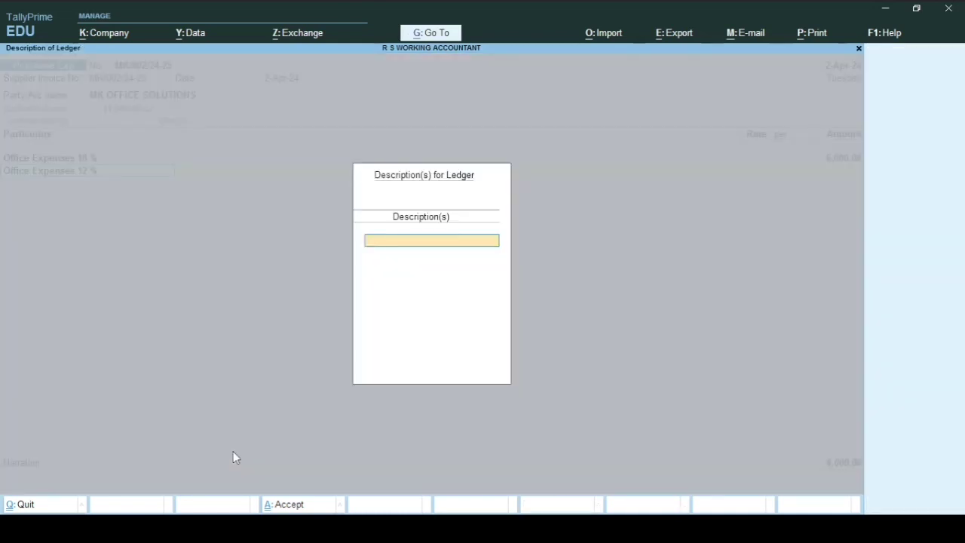
{"action": "key", "text": "Return"}
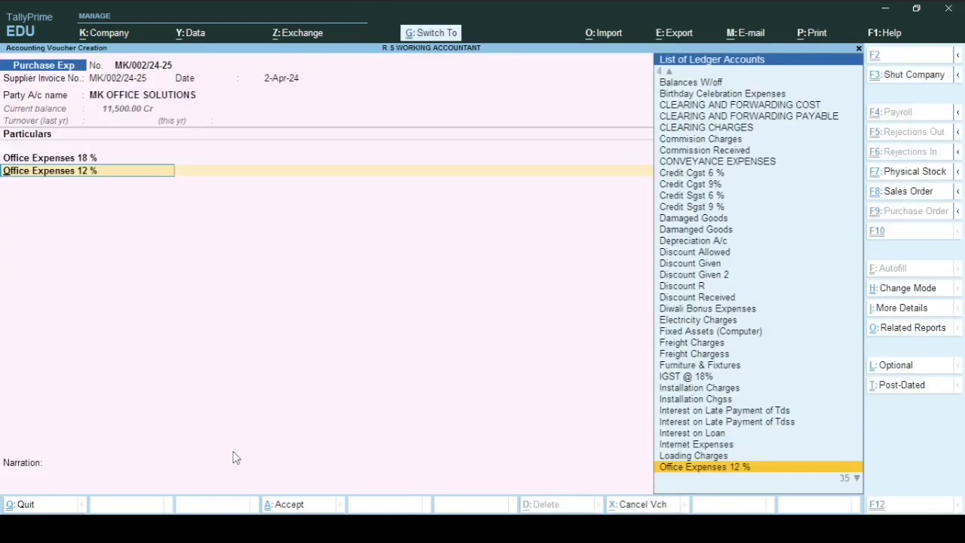
Review the GST rate details of the Office Expenses 12 % ledger and return to the voucher without altering it.
{"action": "key", "text": "ctrl+Return"}
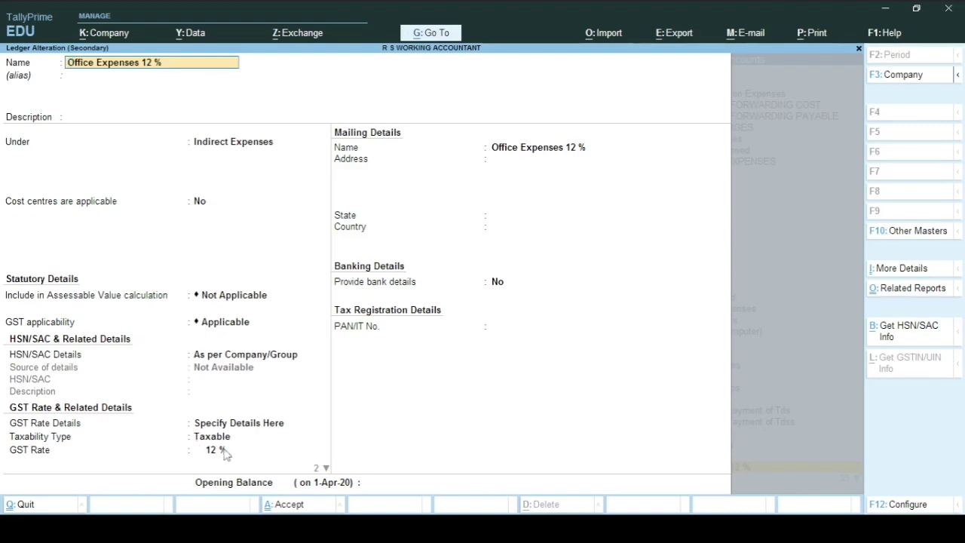
{"action": "key", "text": "Escape"}
{"action": "key", "text": "y"}
{"action": "key", "text": "Return"}
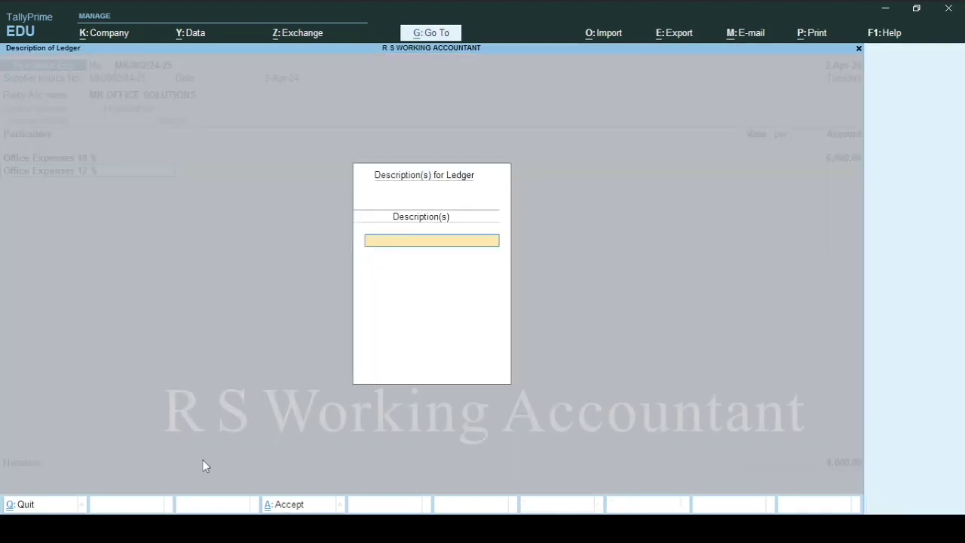
Leave the Office Expenses 12 % description blank and set its amount to 6,000.
{"action": "key", "text": "Return"}
{"action": "key", "text": "Return"}
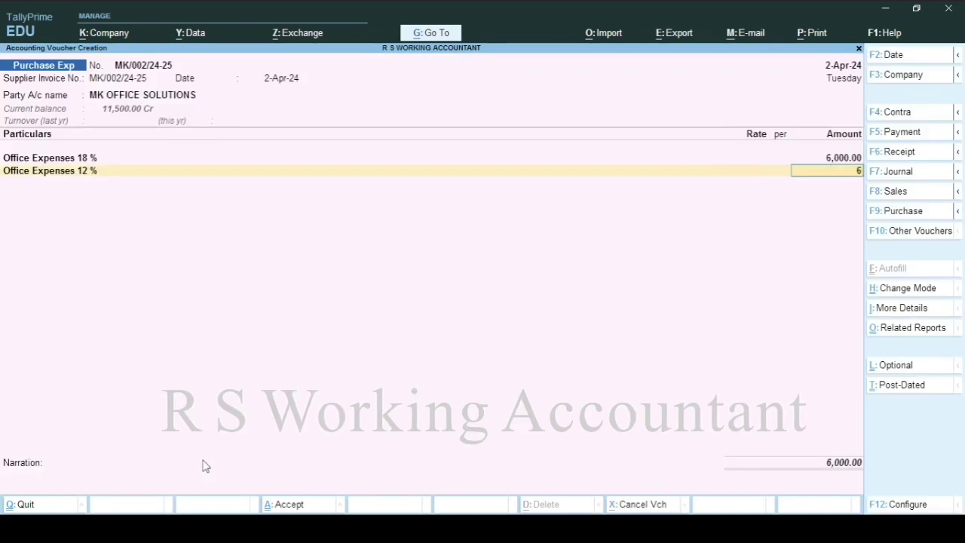
{"action": "type", "text": "6000"}
{"action": "key", "text": "Return"}
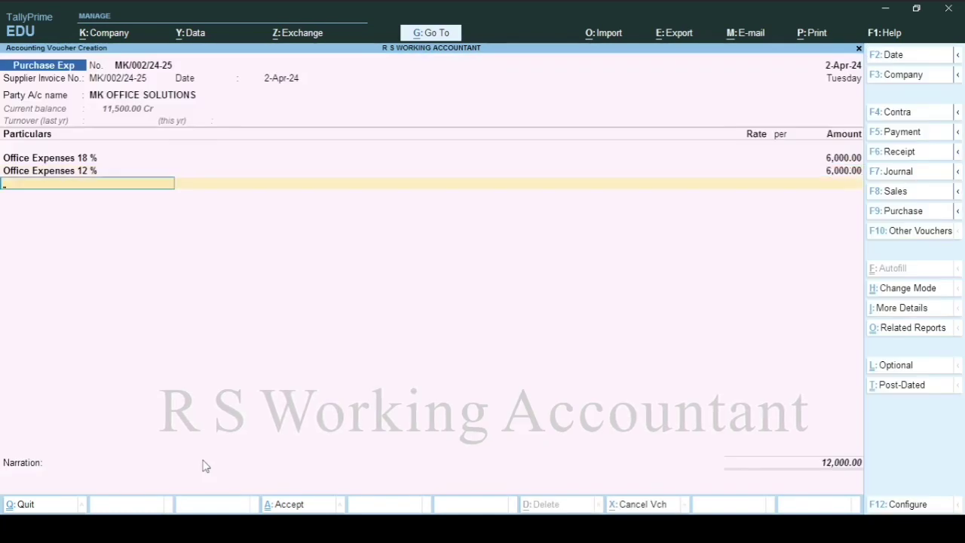
Add the Credit Cgst 9% ledger on the third Particulars line with its preset rate.
{"action": "type", "text": "Cre"}
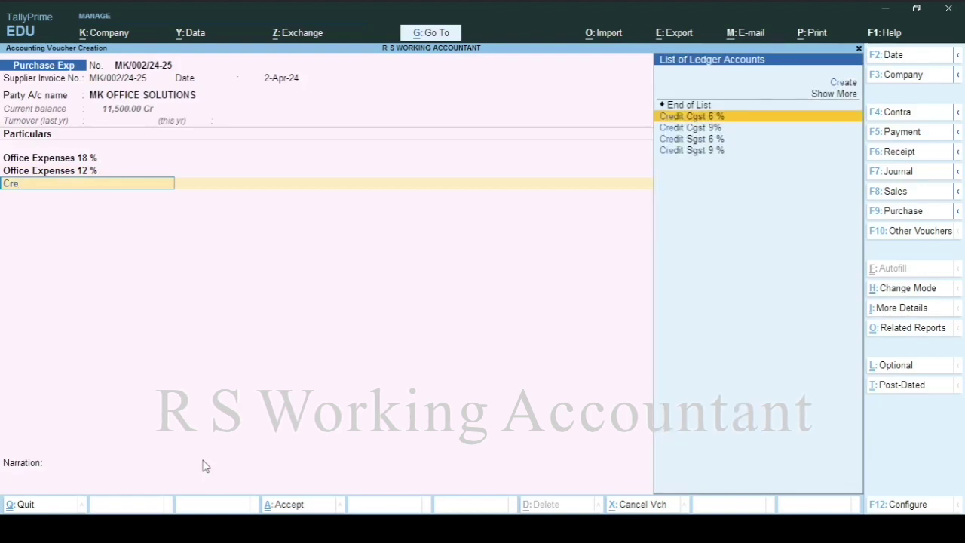
{"action": "key", "text": "Down"}
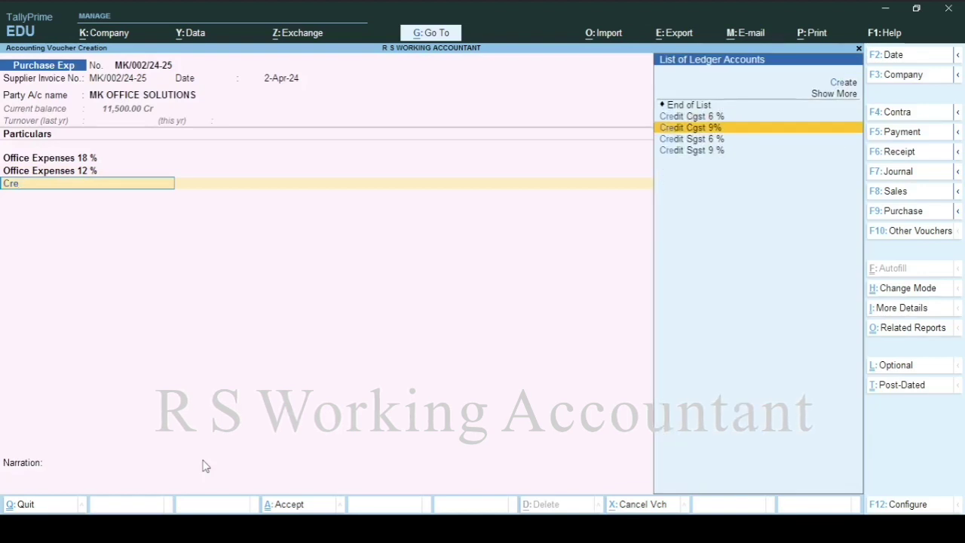
{"action": "type", "text": "e"}
{"action": "key", "text": "Return"}
{"action": "key", "text": "Return"}
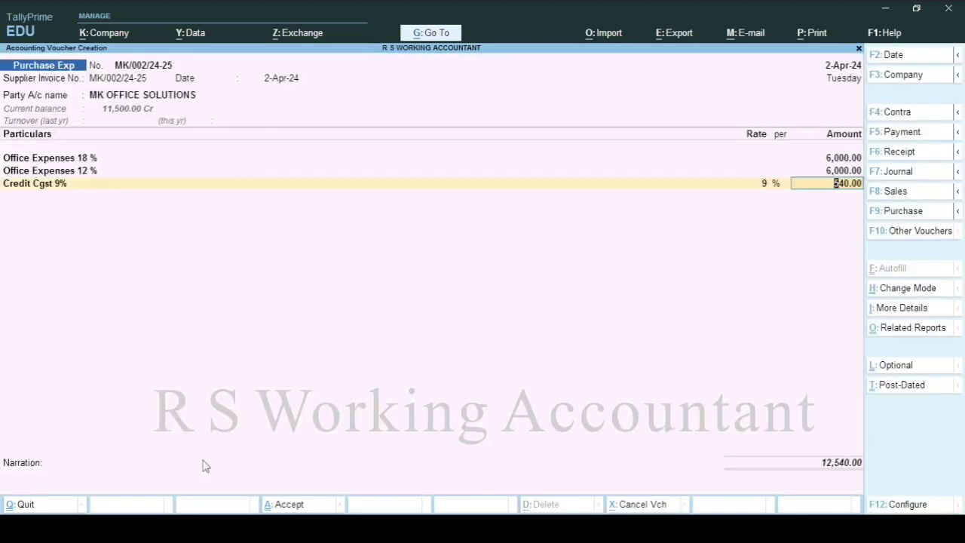
Check the CGST by calculating 6000*9% in the built-in calculator, and accept the Credit Cgst 9% amount.
{"action": "key", "text": "ctrl+n"}
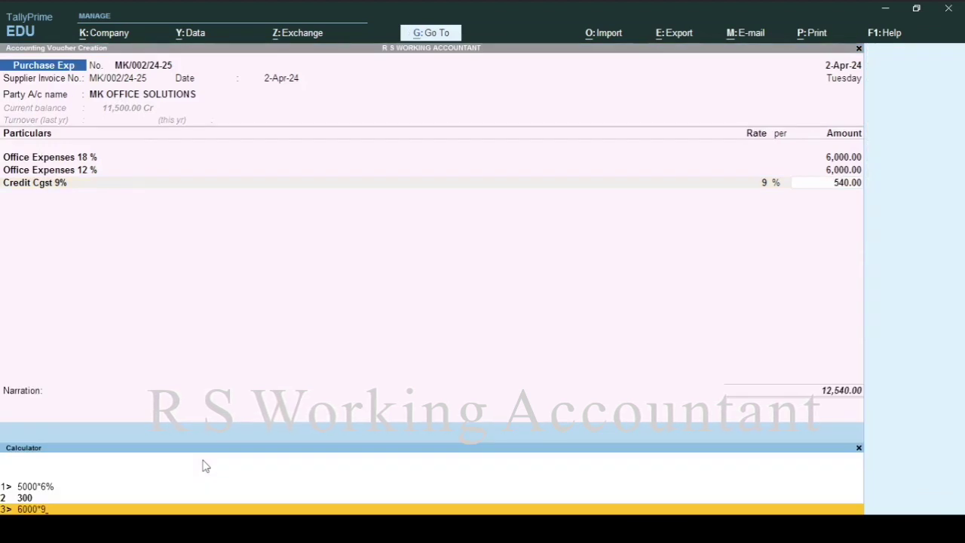
{"action": "type", "text": "%"}
{"action": "key", "text": "Return"}
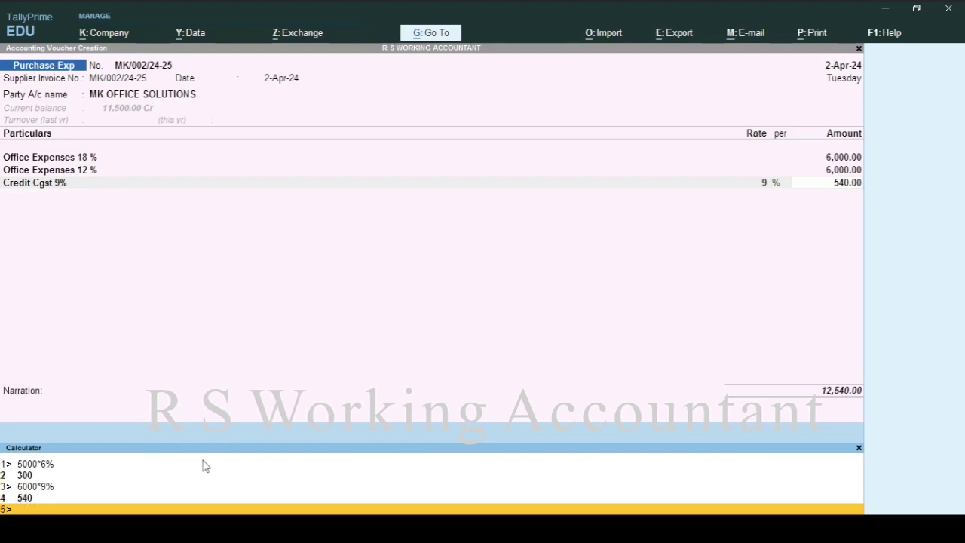
{"action": "left_click", "coordinate": [295, 417]}
{"action": "key", "text": "ctrl+n"}
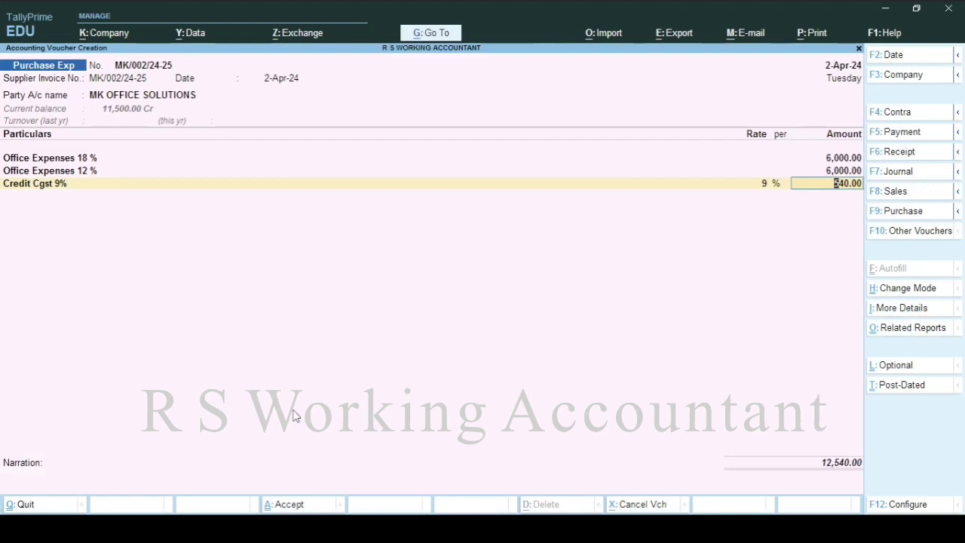
{"action": "key", "text": "Return"}
{"action": "type", "text": "Cre"}
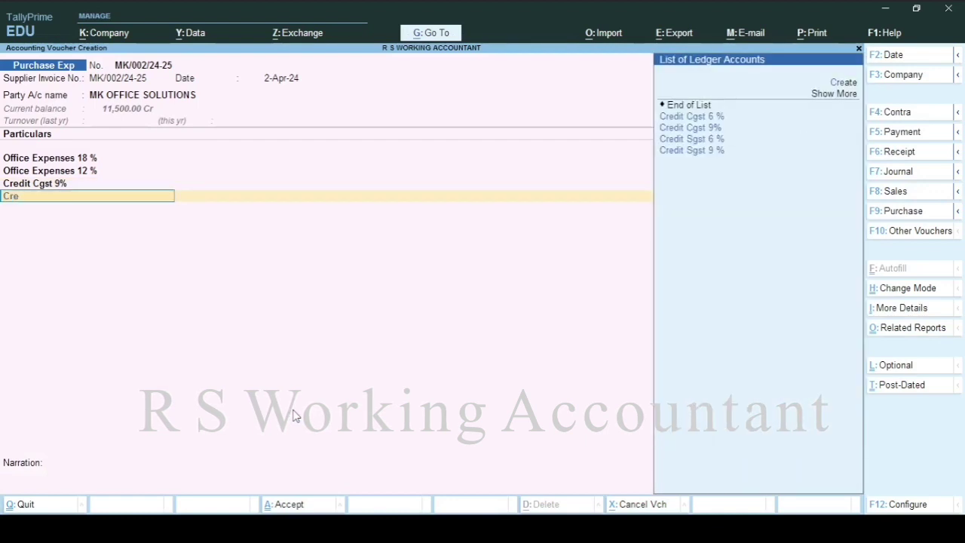
{"action": "key", "text": "Down"}
{"action": "key", "text": "Down"}
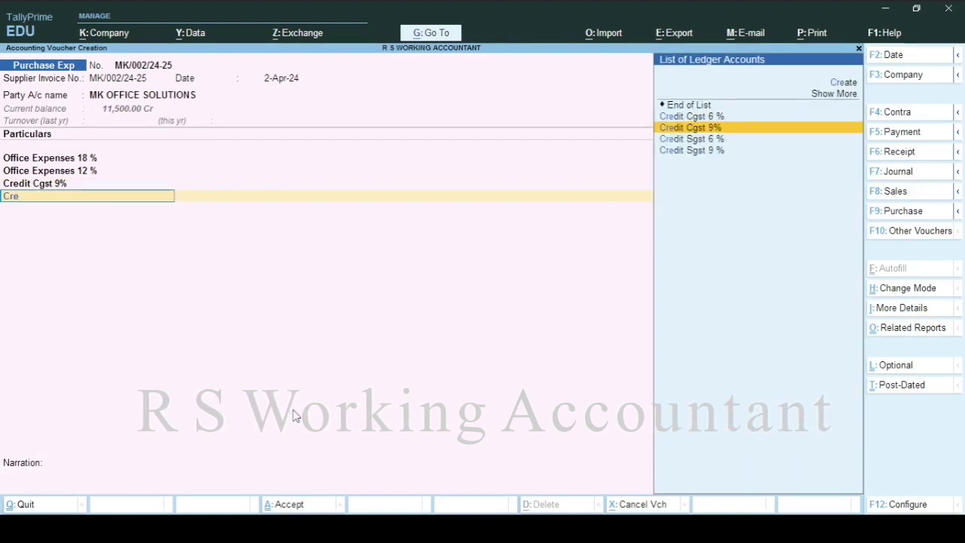
{"action": "key", "text": "Return"}
{"action": "key", "text": "Escape"}
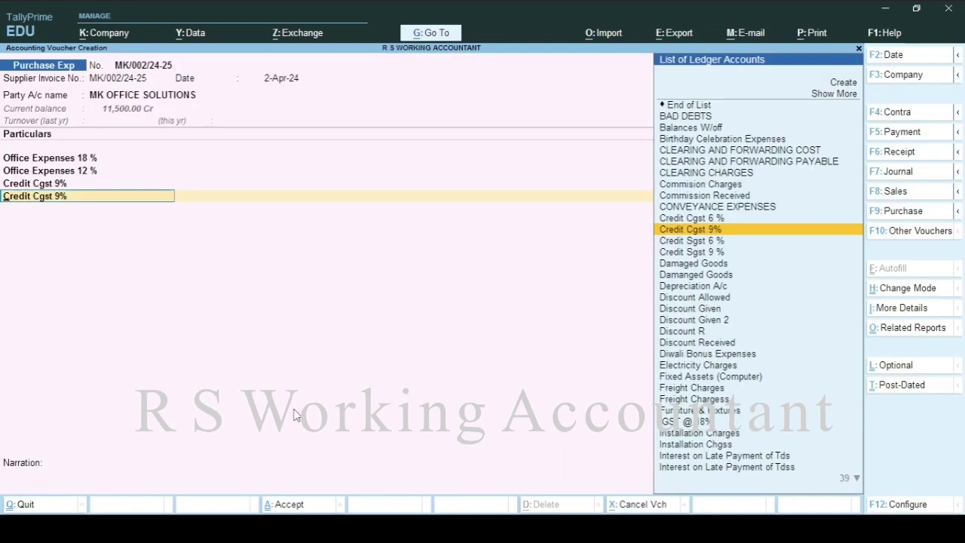
Add the Credit Sgst 9 % ledger on the fourth Particulars line and accept its calculated rate and amount.
{"action": "type", "text": "Cred"}
{"action": "key", "text": "Down"}
{"action": "key", "text": "Down"}
{"action": "key", "text": "Down"}
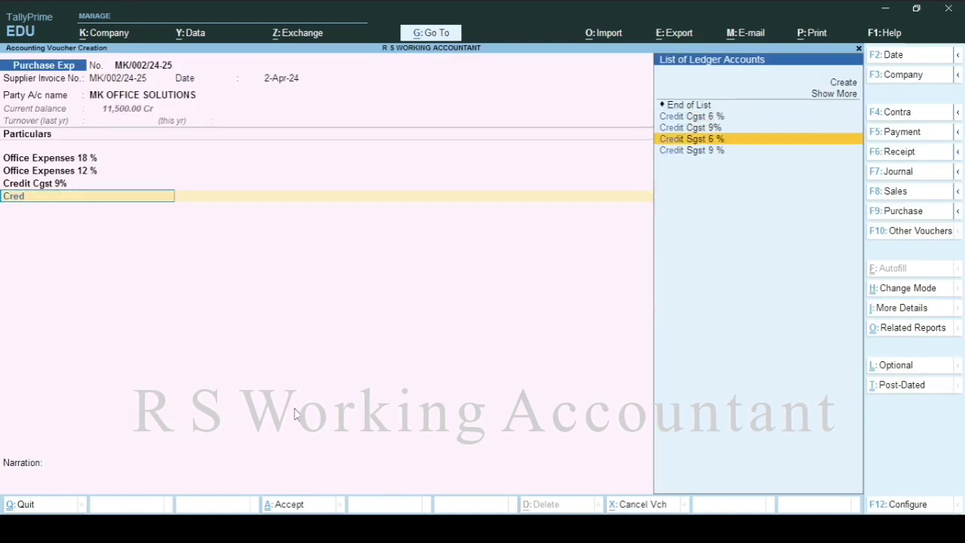
{"action": "key", "text": "Down"}
{"action": "key", "text": "Return"}
{"action": "key", "text": "Return"}
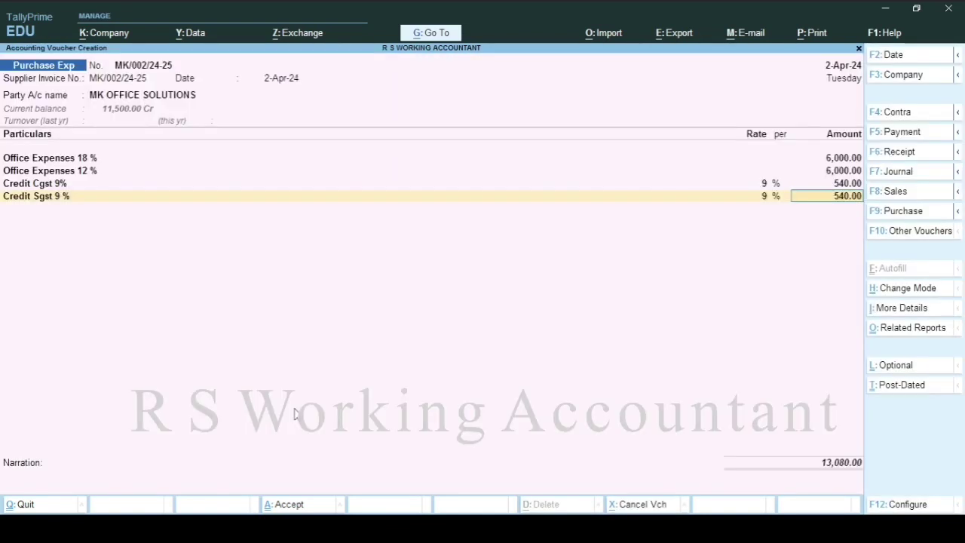
{"action": "key", "text": "Return"}
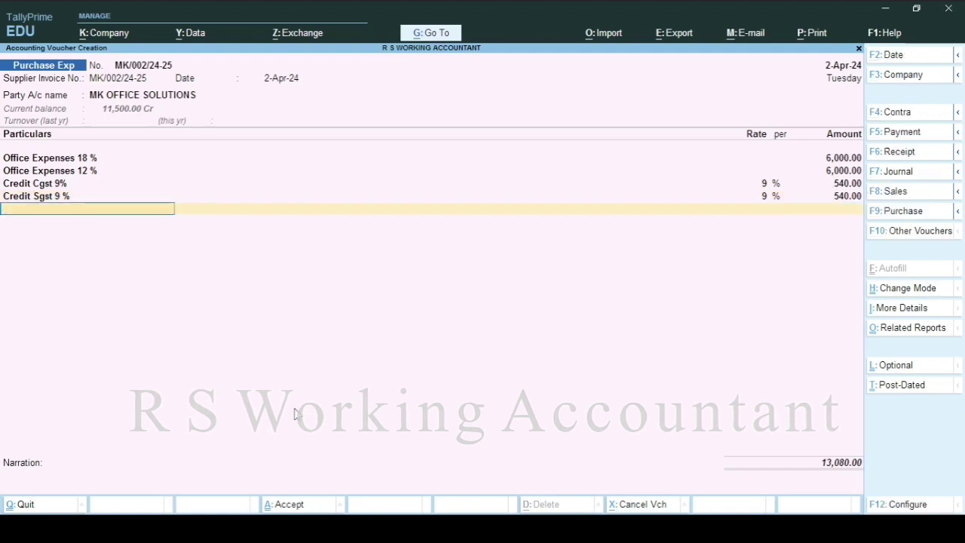
Select the Credit Cgst 6 % ledger on the fifth Particulars line.
{"action": "type", "text": "Cr"}
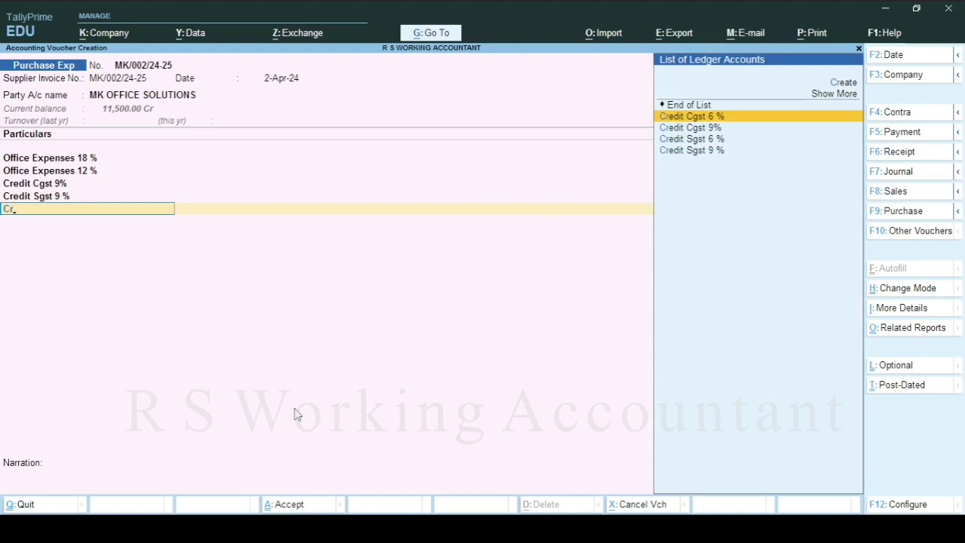
{"action": "key", "text": "Return"}
{"action": "key", "text": "Escape"}
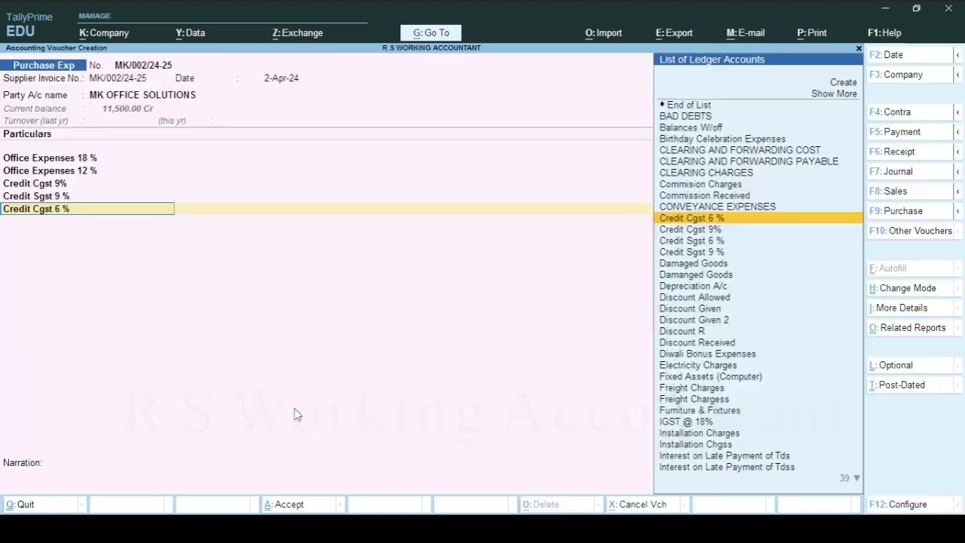
Examine the calculation percentage and rounding settings of the Credit Cgst 6 % ledger, leaving it without saving changes.
{"action": "key", "text": "ctrl+Return"}
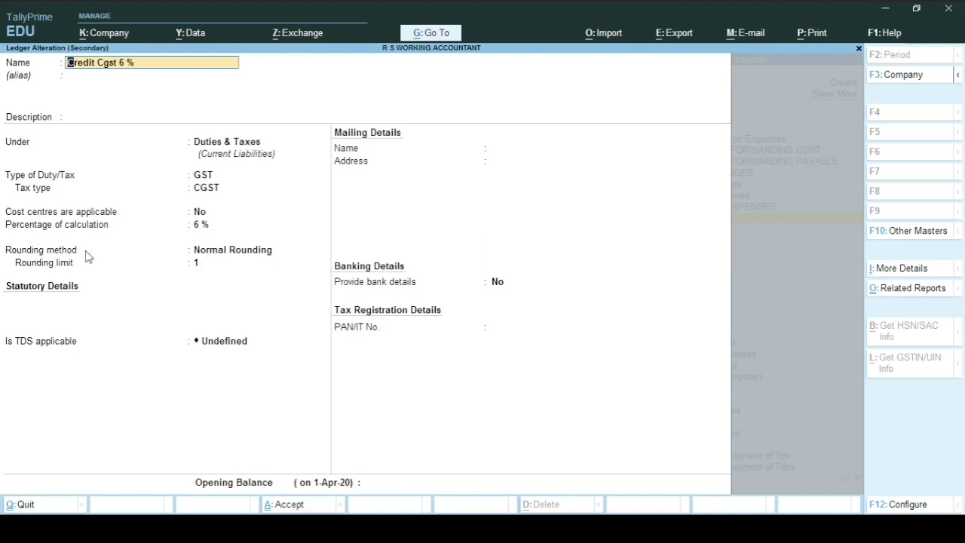
{"action": "key", "text": "BackSpace"}
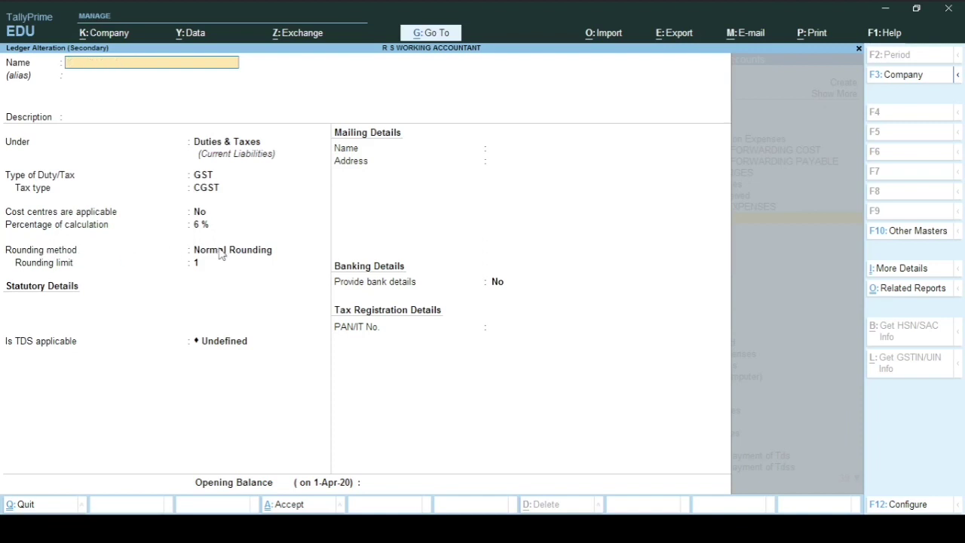
{"action": "key", "text": "Escape"}
{"action": "key", "text": "Return"}
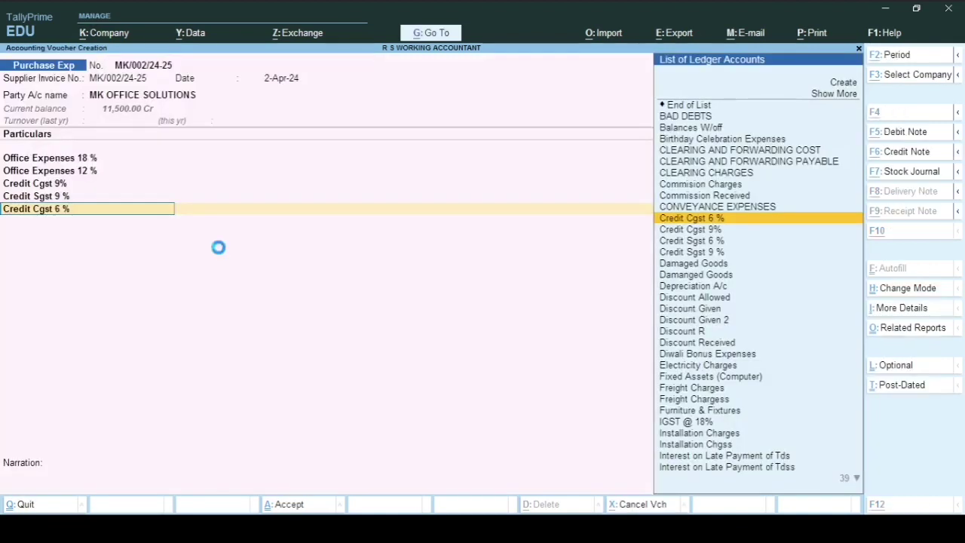
Start a new ledger from the voucher, named Credit Cgst 14 %, with no alias or description.
{"action": "key", "text": "alt+c"}
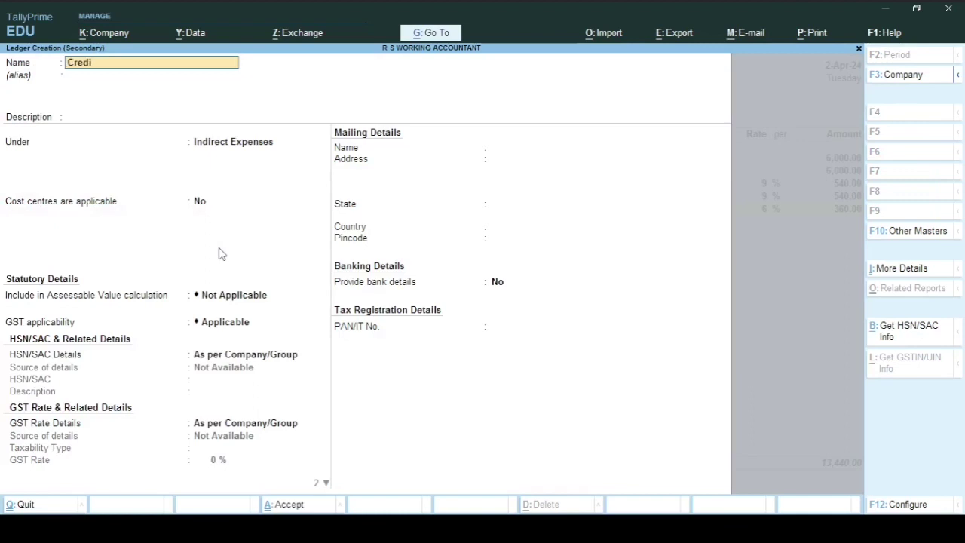
{"action": "type", "text": "Credit Cgst 14"}
{"action": "key", "text": "Return"}
{"action": "key", "text": "Return"}
{"action": "key", "text": "Return"}
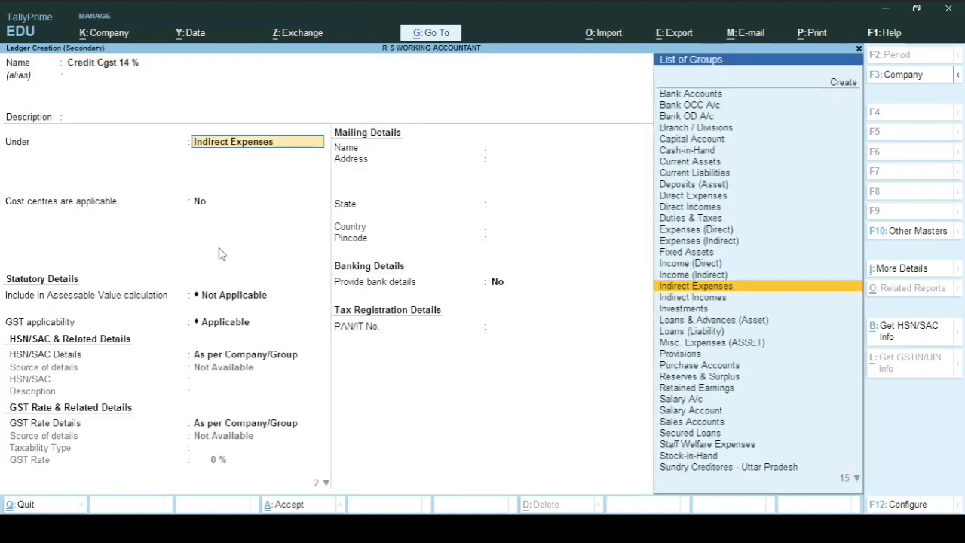
Place the new ledger under Duties & Taxes with duty type GST, tax type CGST and no cost centres.
{"action": "type", "text": "DUT"}
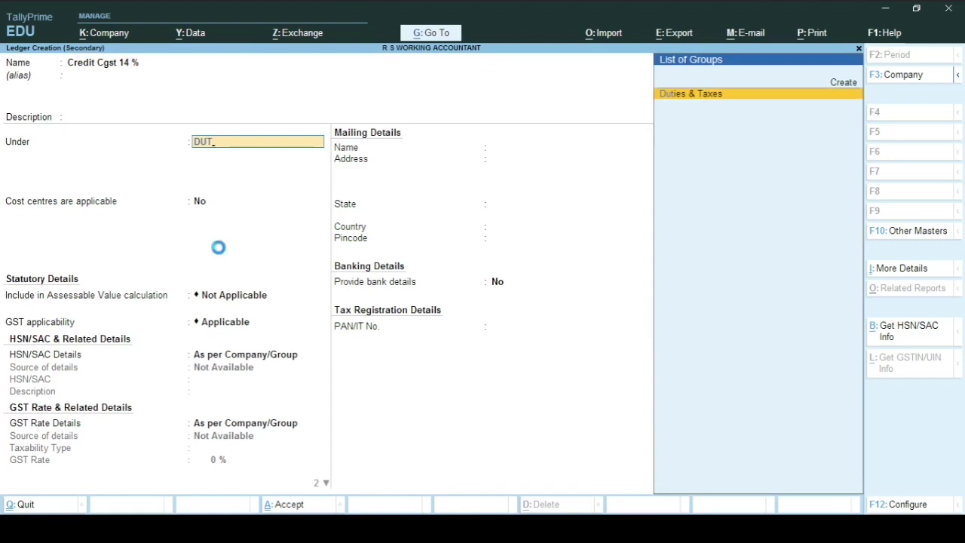
{"action": "key", "text": "Return"}
{"action": "type", "text": "G"}
{"action": "key", "text": "Return"}
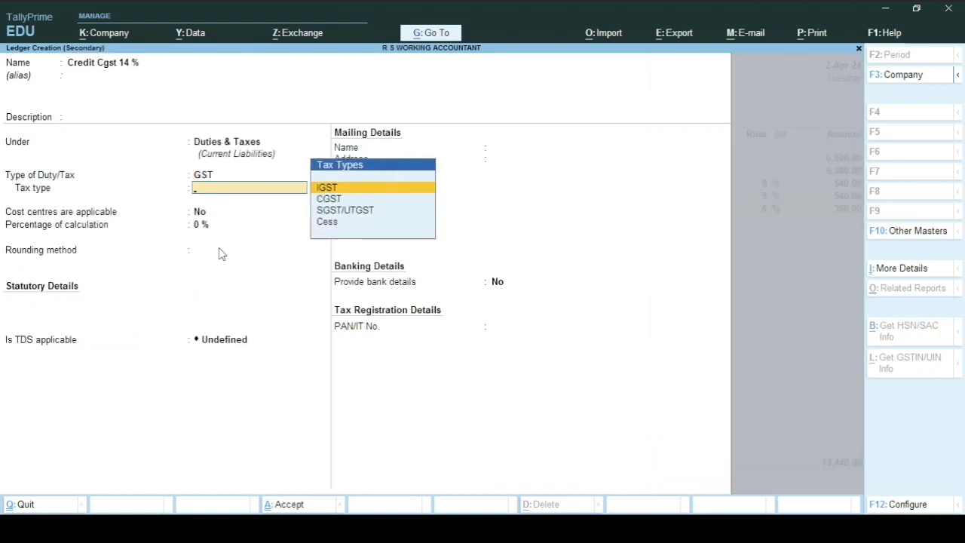
{"action": "key", "text": "Down"}
{"action": "key", "text": "Return"}
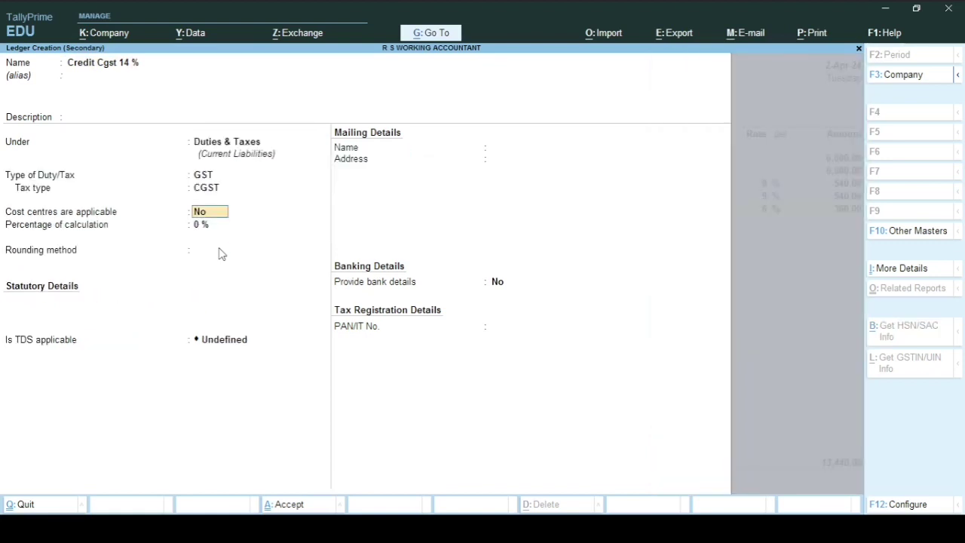
{"action": "key", "text": "Return"}
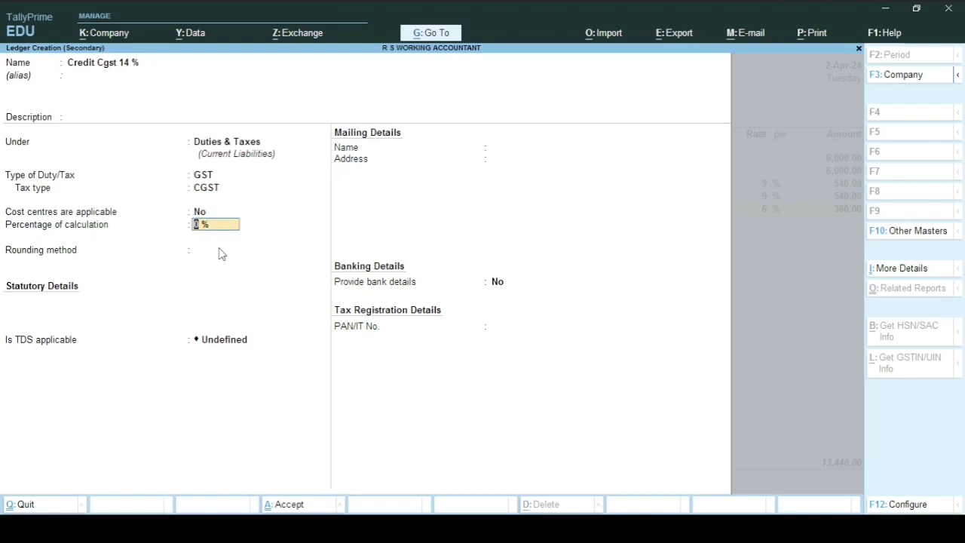
Set the ledger's percentage of calculation to 14 %, Normal Rounding with a rounding limit of 1, and save it.
{"action": "type", "text": "14"}
{"action": "key", "text": "Return"}
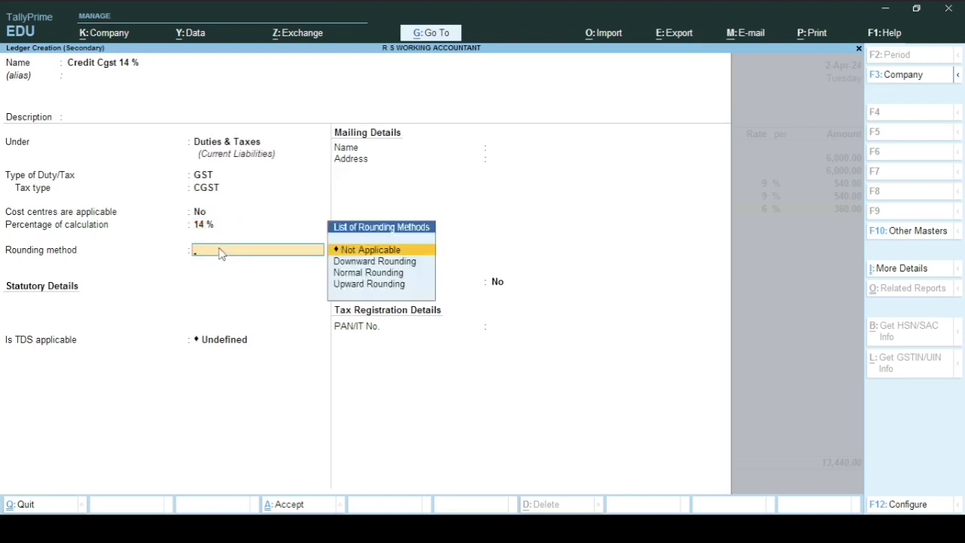
{"action": "key", "text": "Down"}
{"action": "key", "text": "Down"}
{"action": "key", "text": "Return"}
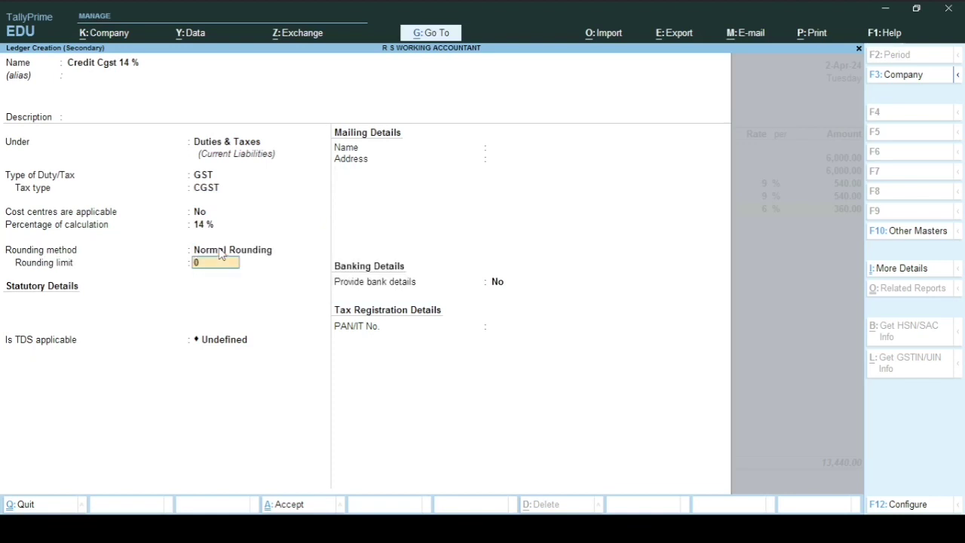
{"action": "type", "text": "1"}
{"action": "key", "text": "Return"}
{"action": "key", "text": "ctrl"}
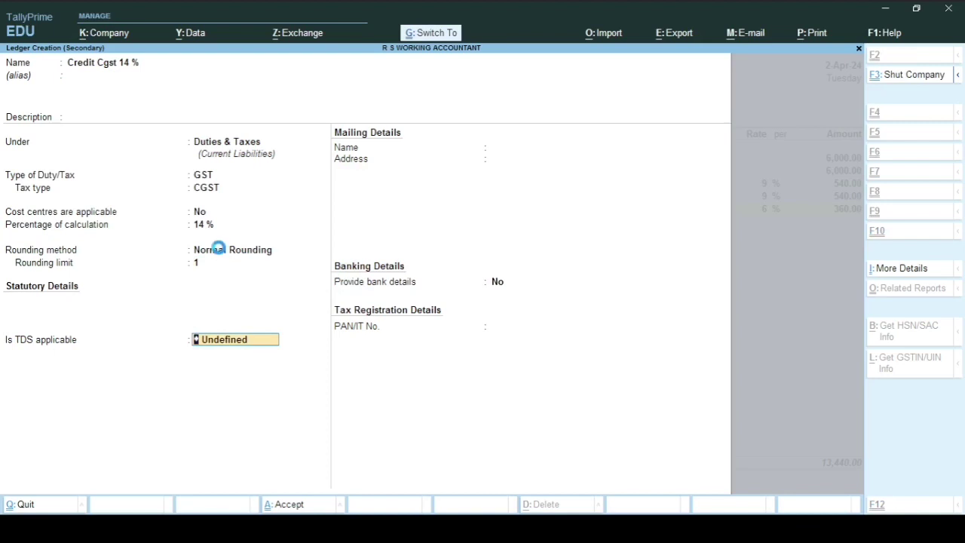
{"action": "key", "text": "ctrl+a"}
{"action": "key", "text": "Return"}
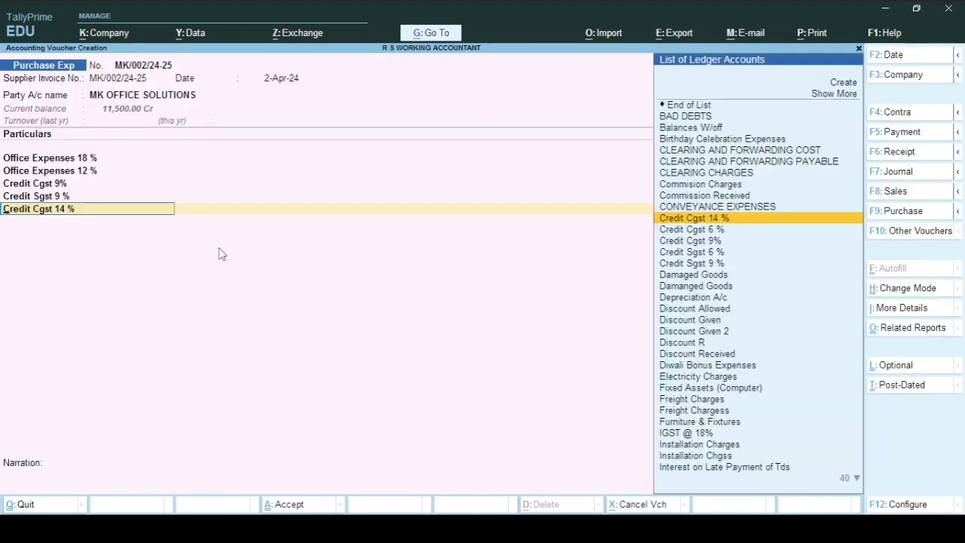
Use the Credit Cgst 6 % ledger in the voucher's fifth line instead of Credit Cgst 14 %, accepting its calculated amount.
{"action": "type", "text": "CRE"}
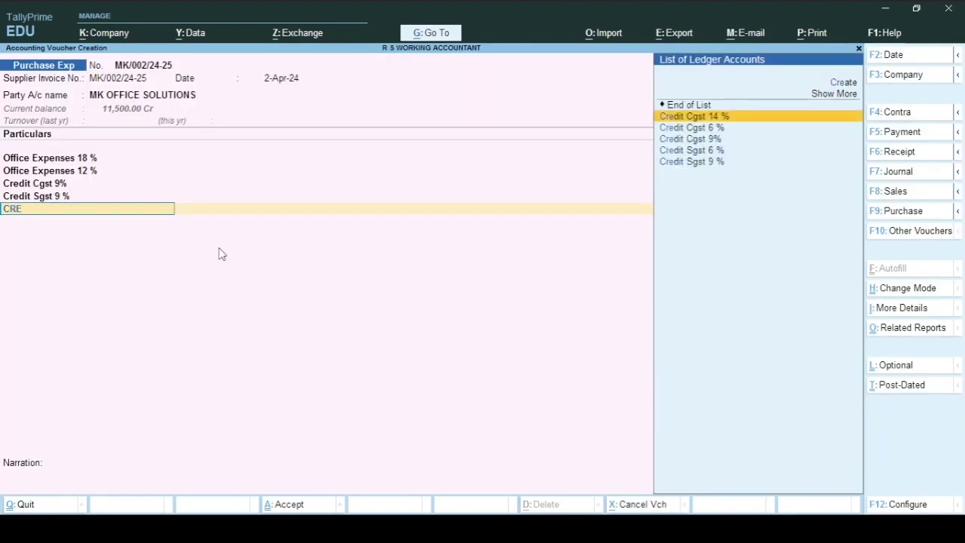
{"action": "key", "text": "Down"}
{"action": "key", "text": "Down"}
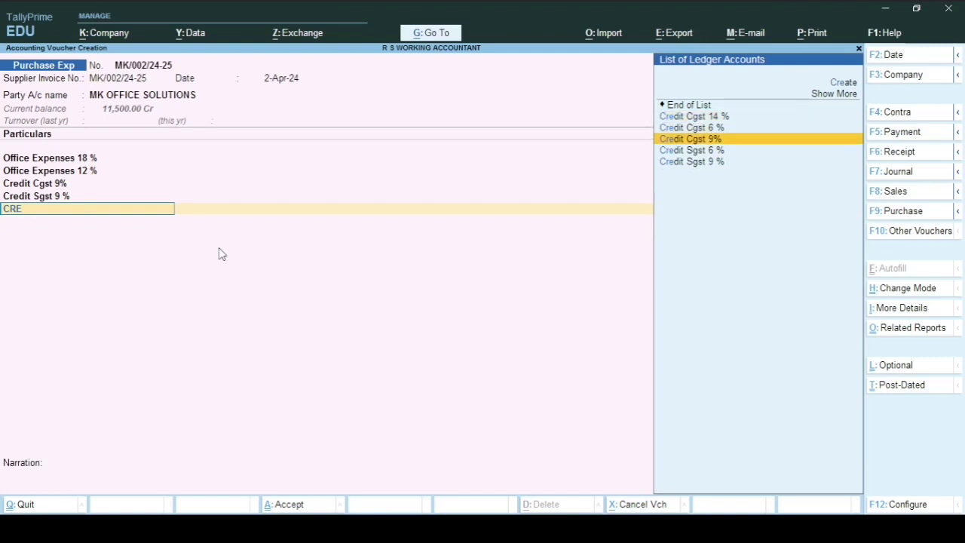
{"action": "key", "text": "Up"}
{"action": "key", "text": "Return"}
{"action": "key", "text": "Return"}
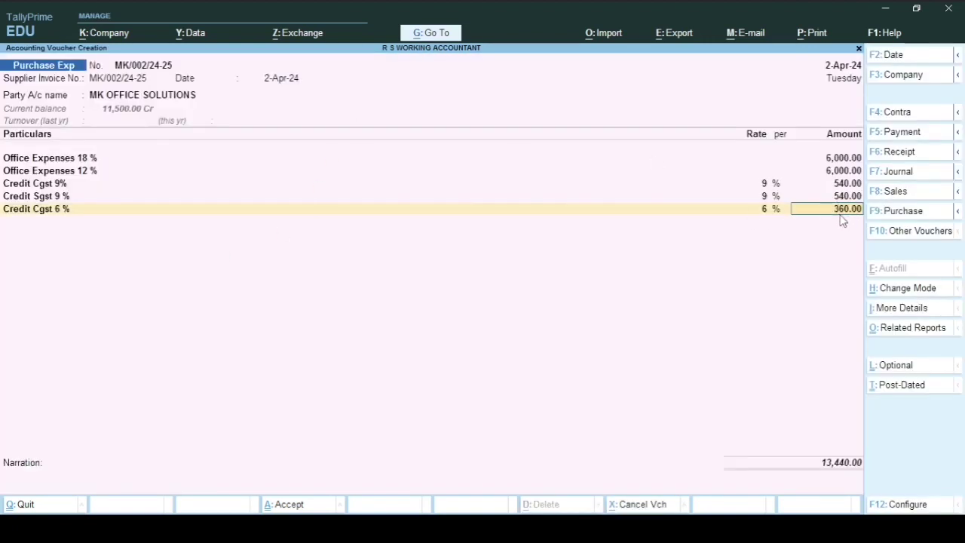
{"action": "key", "text": "Return"}
Add the Credit Sgst 6 % ledger as the following voucher line, with no description and its calculated amount.
{"action": "type", "text": "CR"}
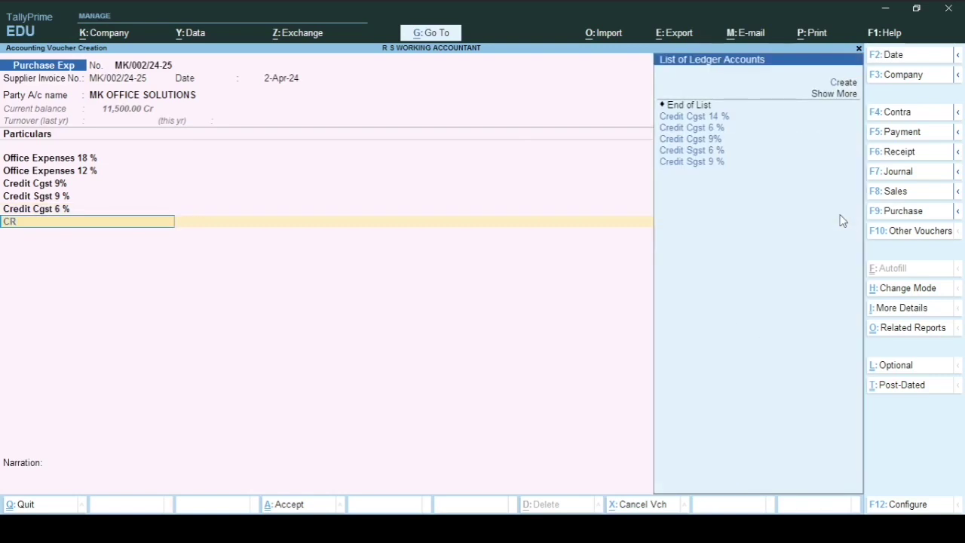
{"action": "type", "text": "E"}
{"action": "key", "text": "Down"}
{"action": "key", "text": "Down"}
{"action": "key", "text": "Down"}
{"action": "key", "text": "Down"}
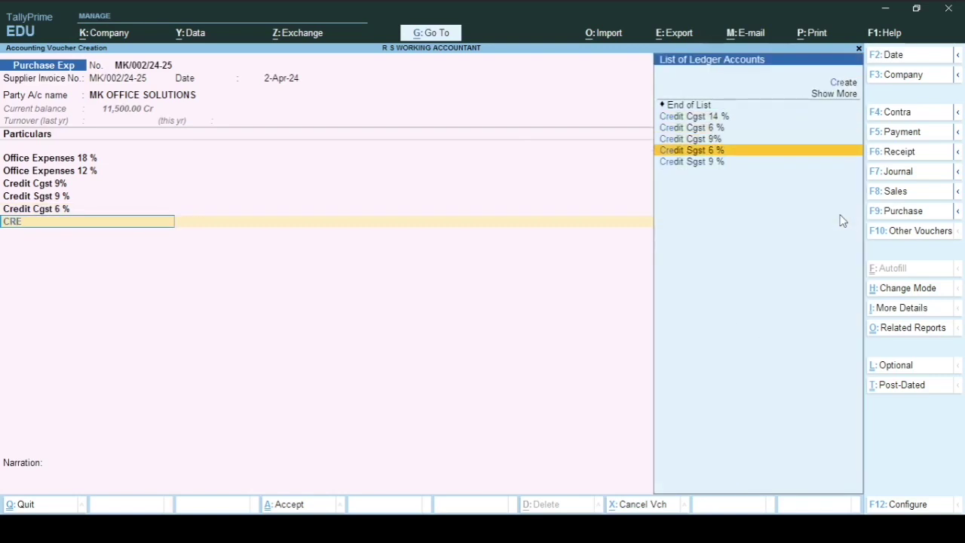
{"action": "key", "text": "Return"}
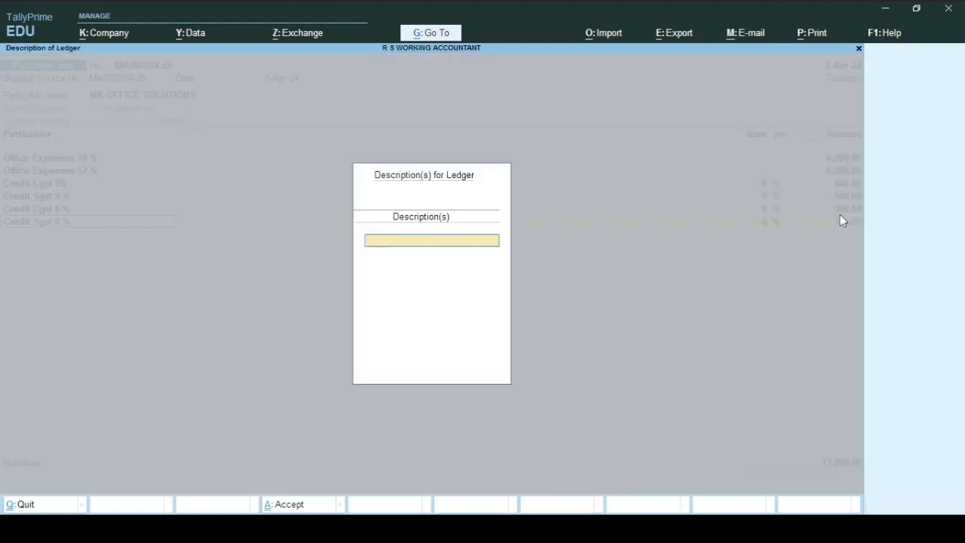
{"action": "key", "text": "Return"}
{"action": "key", "text": "Return"}
Check the 6 % tax amount by computing 6000*6% in the built-in calculator, and return to the voucher.
{"action": "key", "text": "ctrl"}
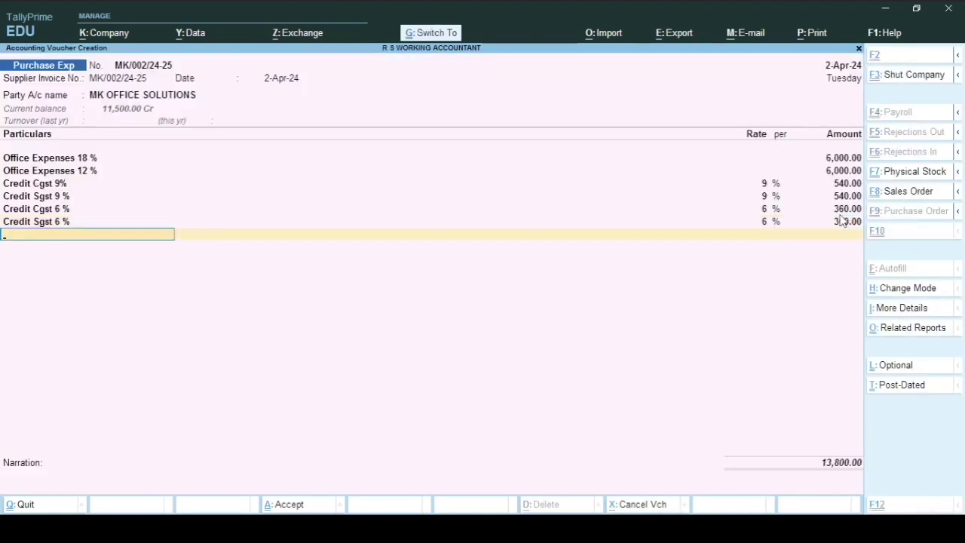
{"action": "key", "text": "ctrl+n"}
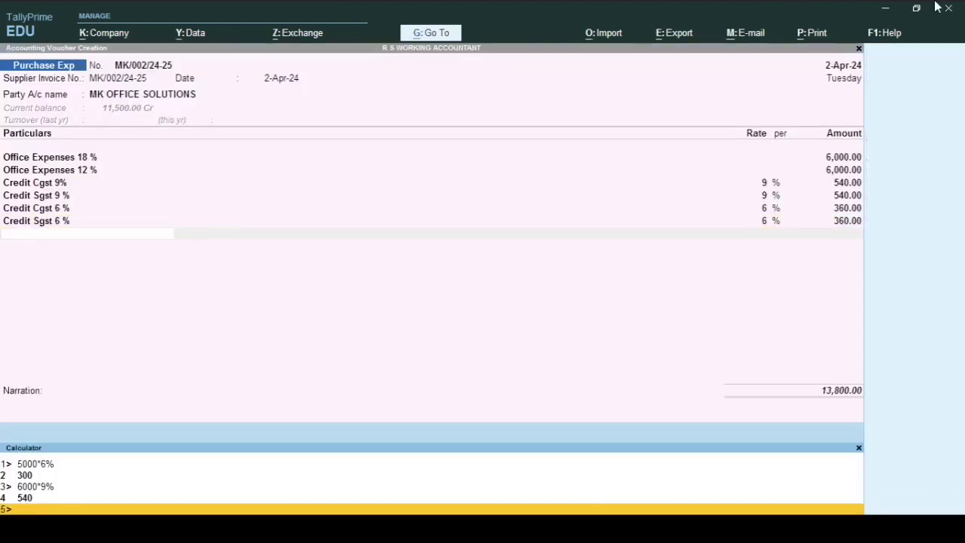
{"action": "type", "text": "6000*6%"}
{"action": "key", "text": "Return"}
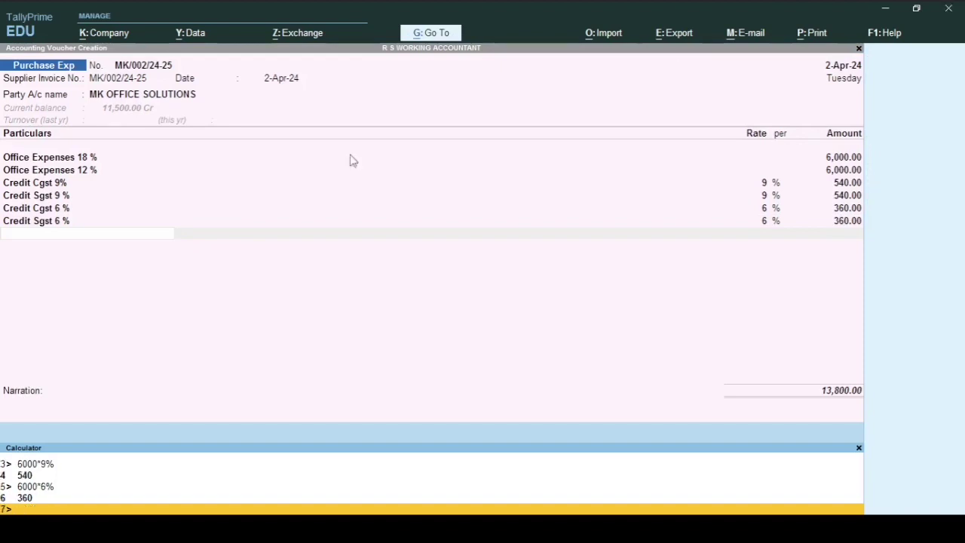
{"action": "key", "text": "ctrl"}
{"action": "key", "text": "ctrl+n"}
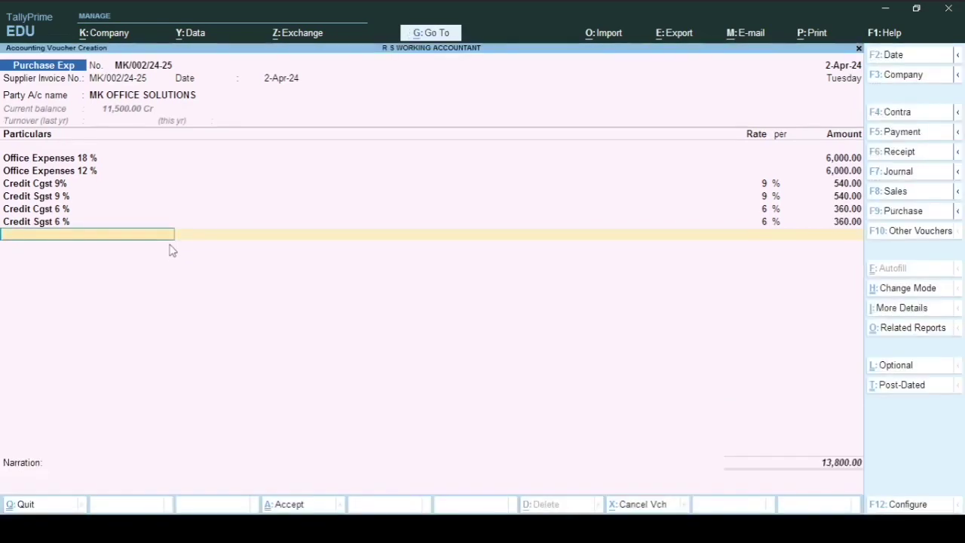
Finish the ledger entries, allocate the full bill amount as New Ref MK/002/24-25, and save the voucher without a narration.
{"action": "key", "text": "Return"}
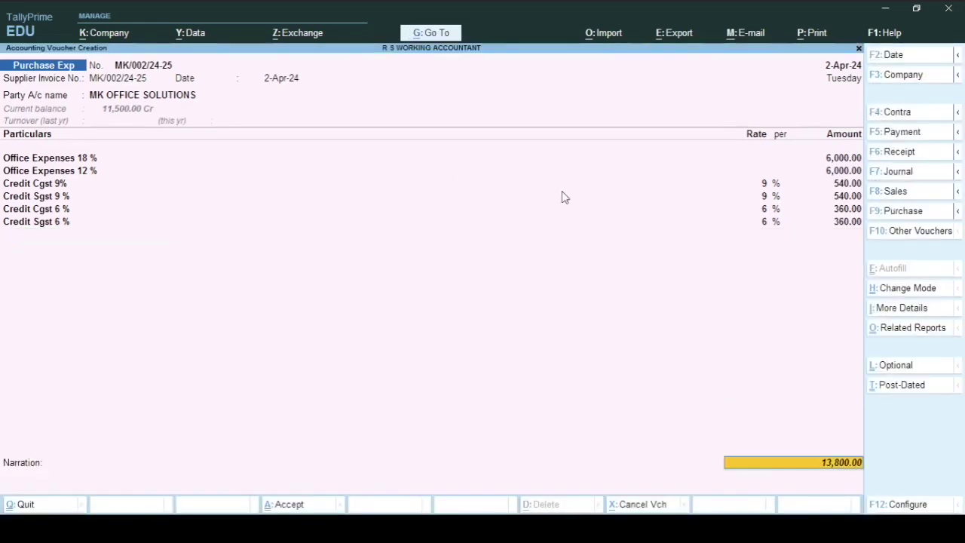
{"action": "key", "text": "Return"}
{"action": "key", "text": "Return"}
{"action": "key", "text": "Return"}
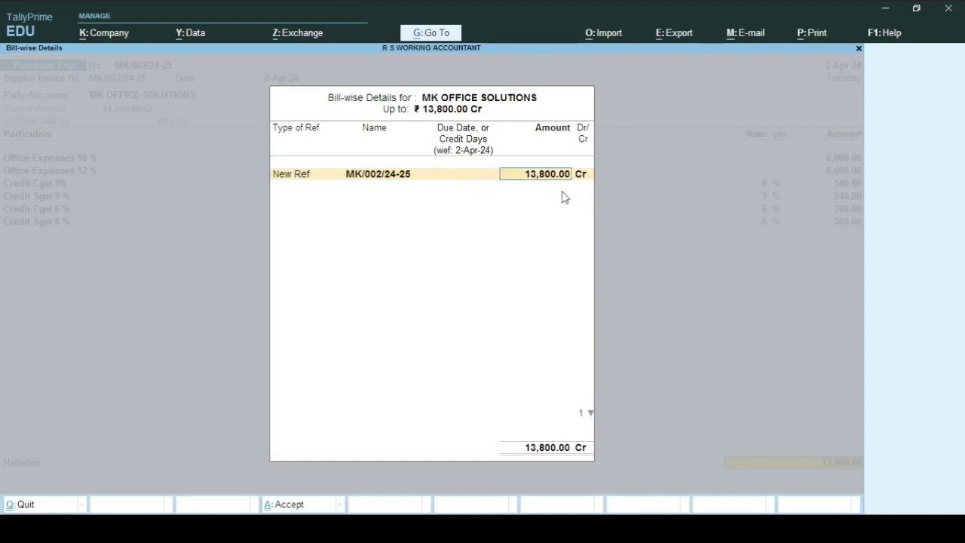
{"action": "key", "text": "Return"}
{"action": "key", "text": "Return"}
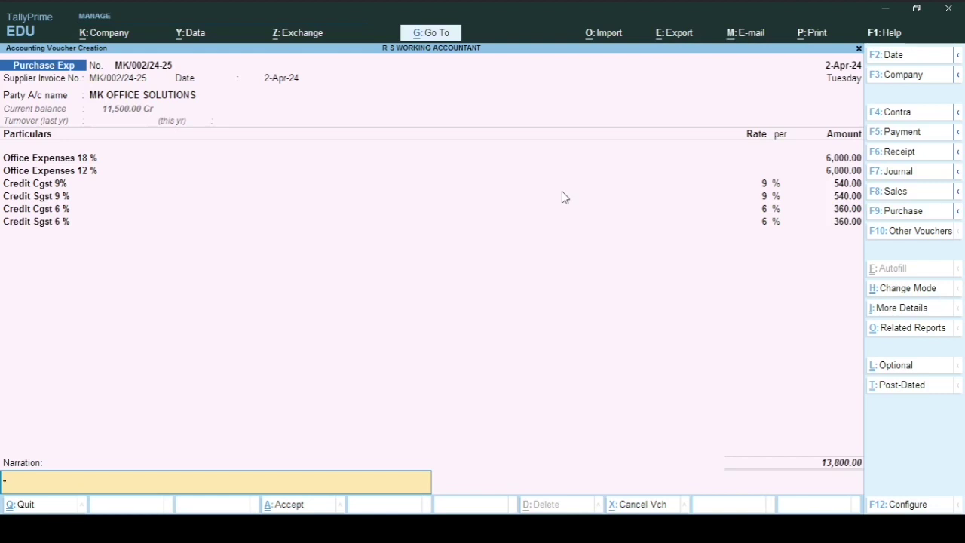
{"action": "key", "text": "Return"}
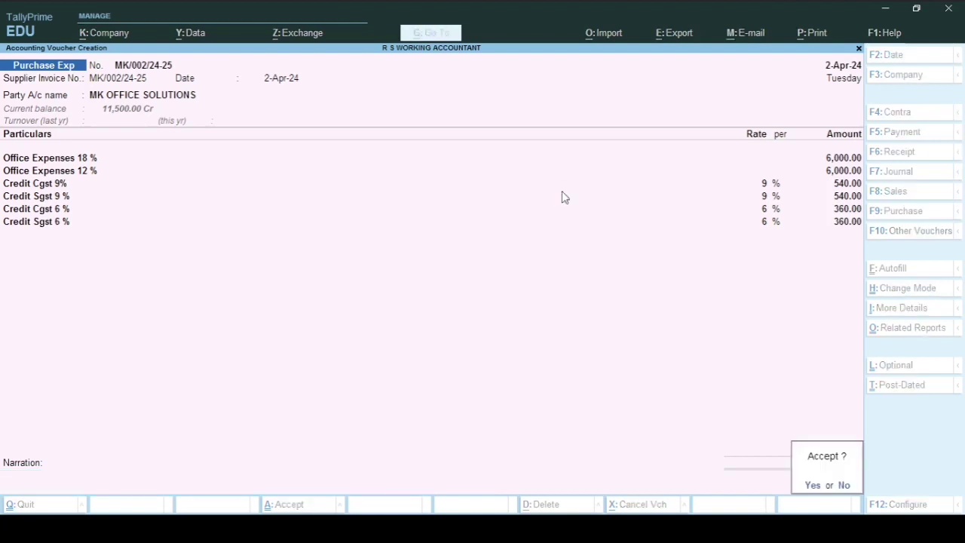
{"action": "key", "text": "Return"}
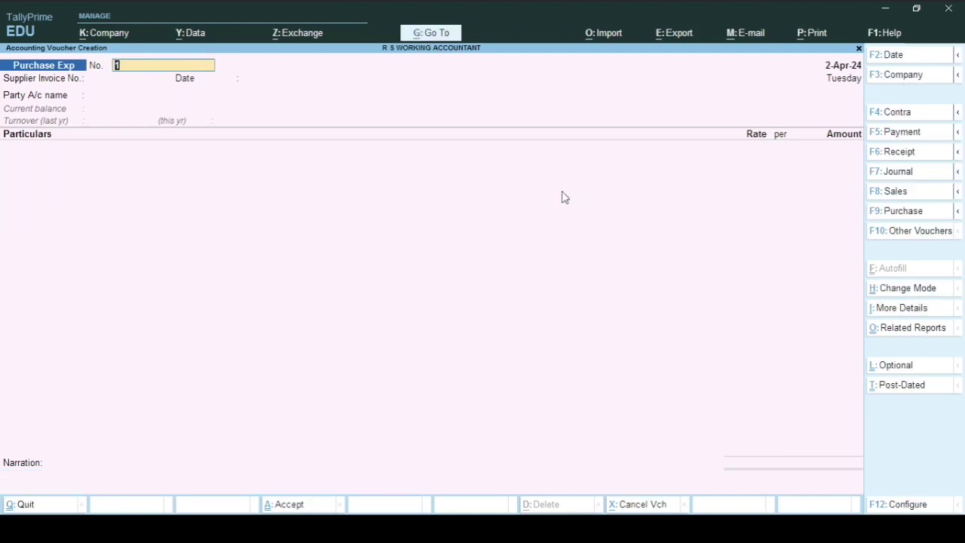
Reopen the saved voucher MK/002/24-25, examine its GST rates and tax breakdown in an enlarged print preview, and return to the voucher.
{"action": "key", "text": "Page_Up"}
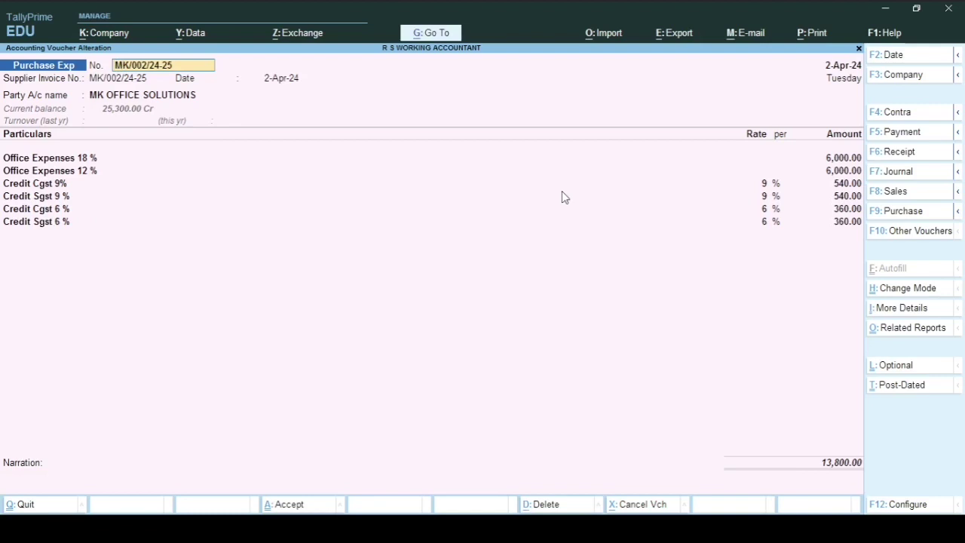
{"action": "key", "text": "ctrl+p"}
{"action": "key", "text": "i"}
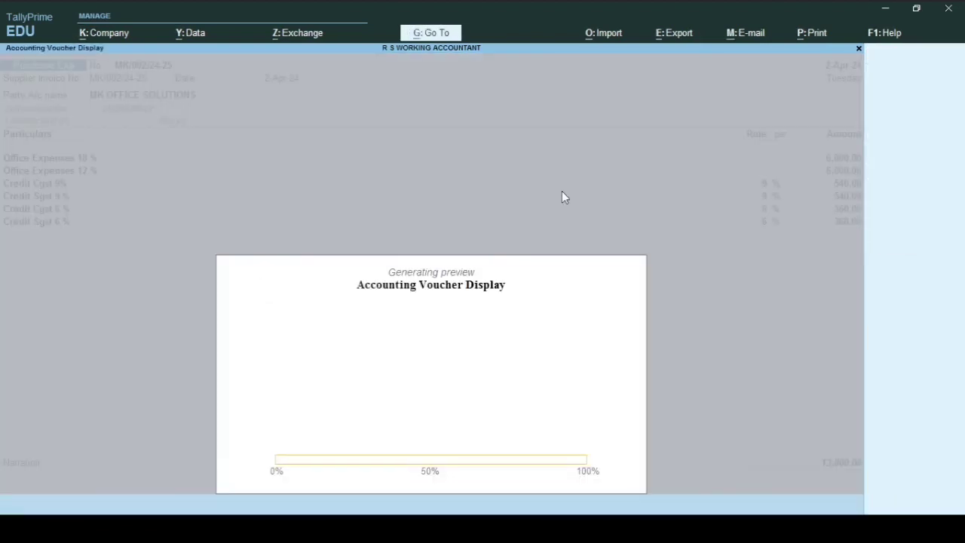
{"action": "left_click", "coordinate": [562, 198]}
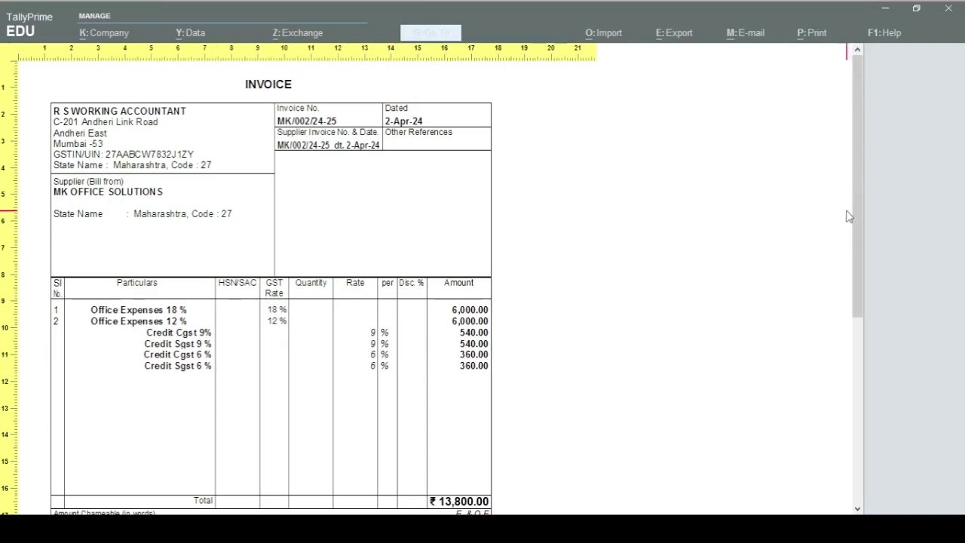
{"action": "left_click_drag", "start_coordinate": [857, 211], "coordinate": [871, 265]}
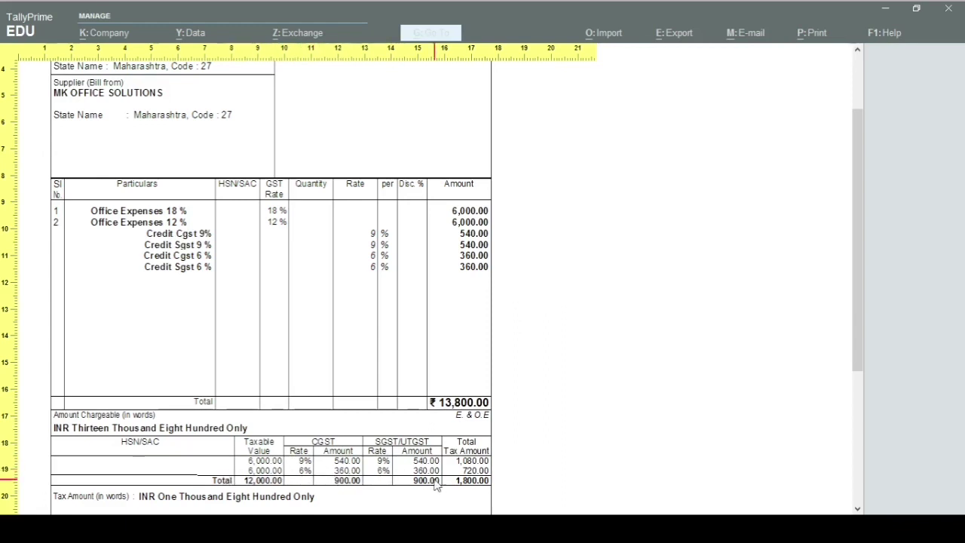
{"action": "key", "text": "Escape"}
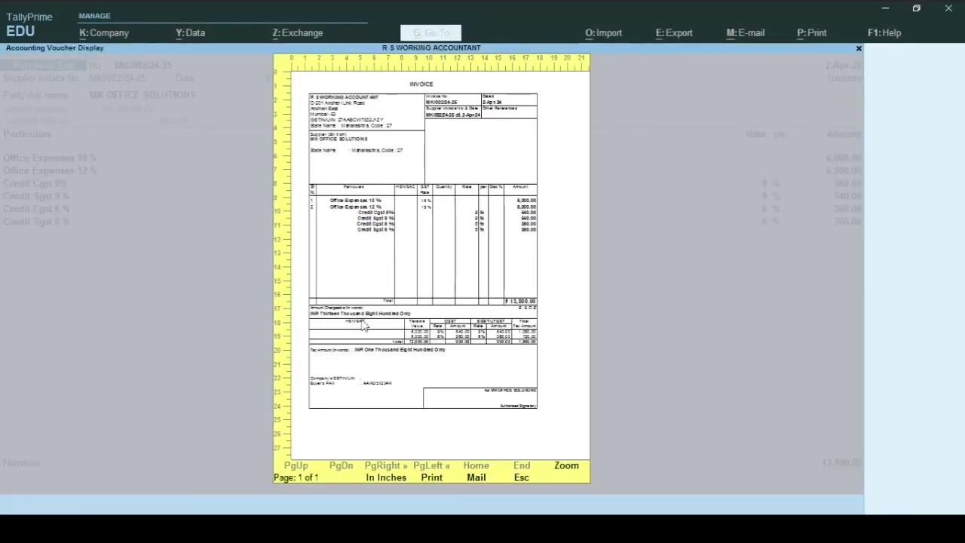
{"action": "key", "text": "Escape"}
{"action": "key", "text": "Escape"}
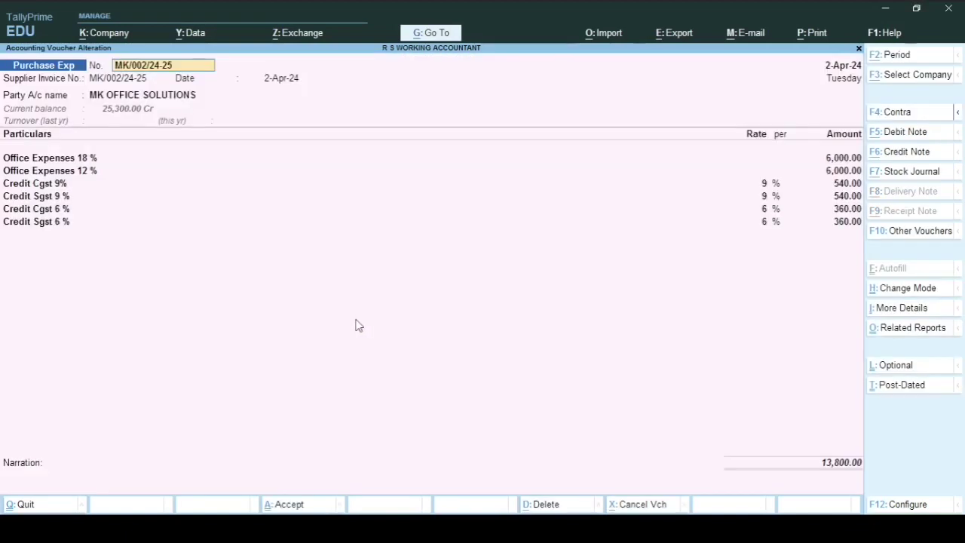